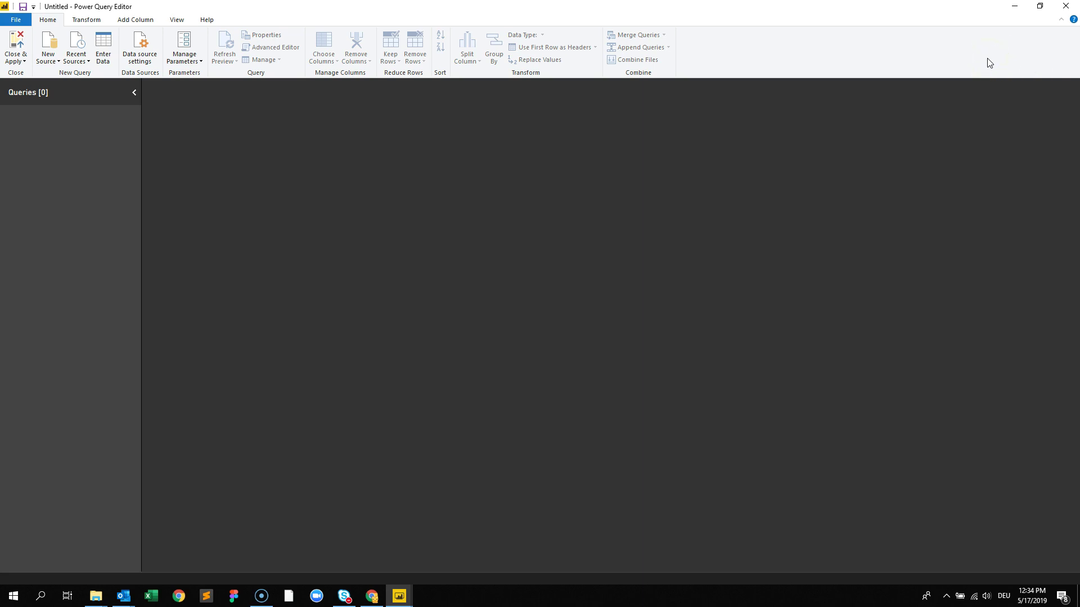
Step: Close the empty Power Query Editor and switch to the Chrome new tab
{"action": "left_click", "coordinate": [1066, 6]}
{"action": "left_click", "coordinate": [372, 596]}
Step: Load the PBI101 MEGA shared folder from the bit.ly/heopbi101 short link
{"action": "left_click", "coordinate": [213, 193]}
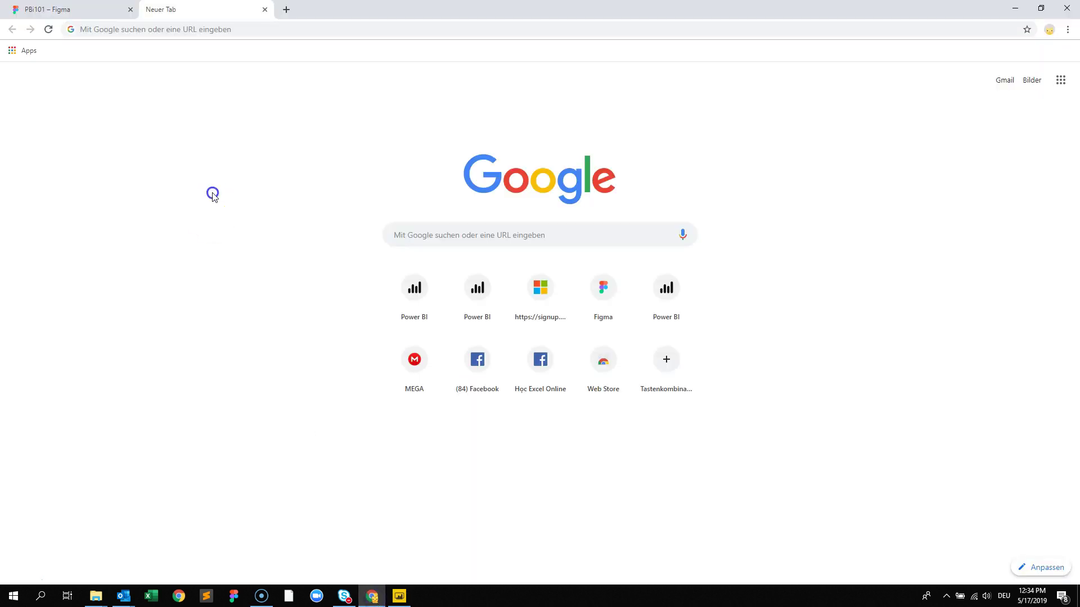
{"action": "left_click", "coordinate": [229, 27]}
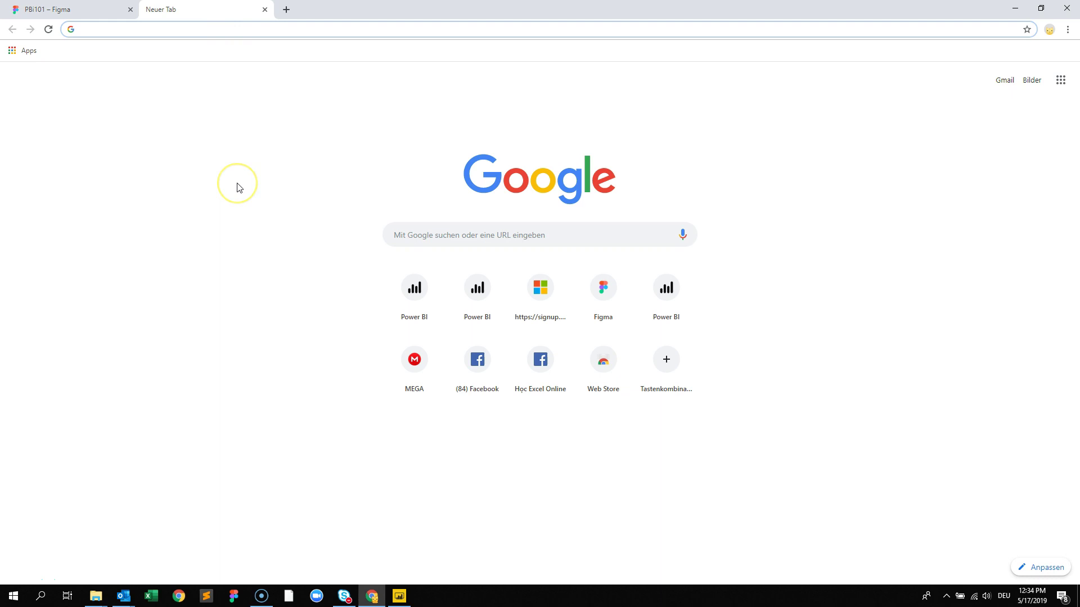
{"action": "type", "text": "bit.l"}
{"action": "type", "text": "y"}
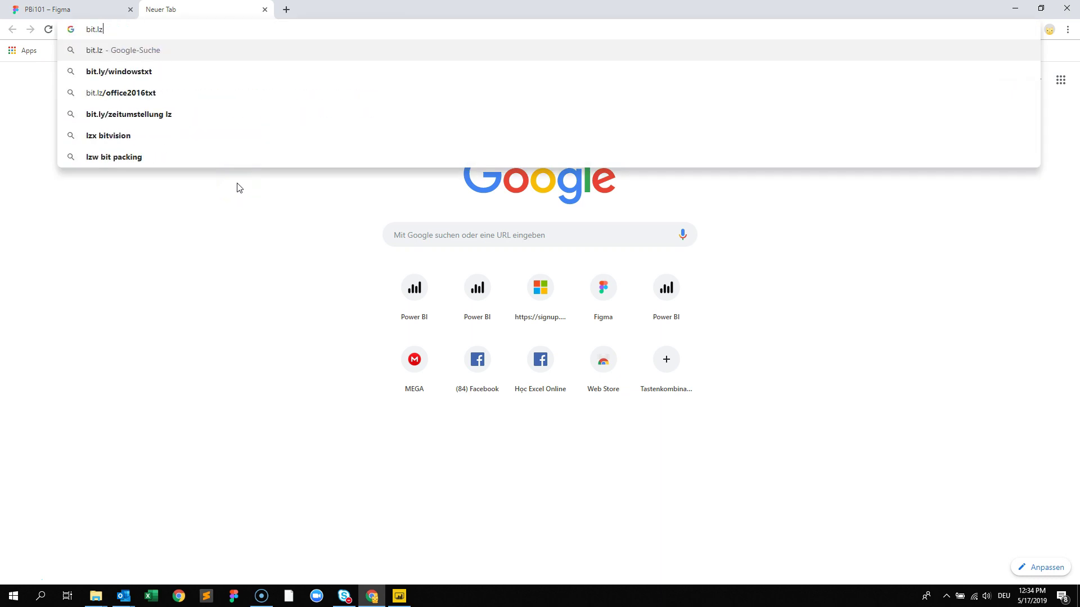
{"action": "type", "text": "/"}
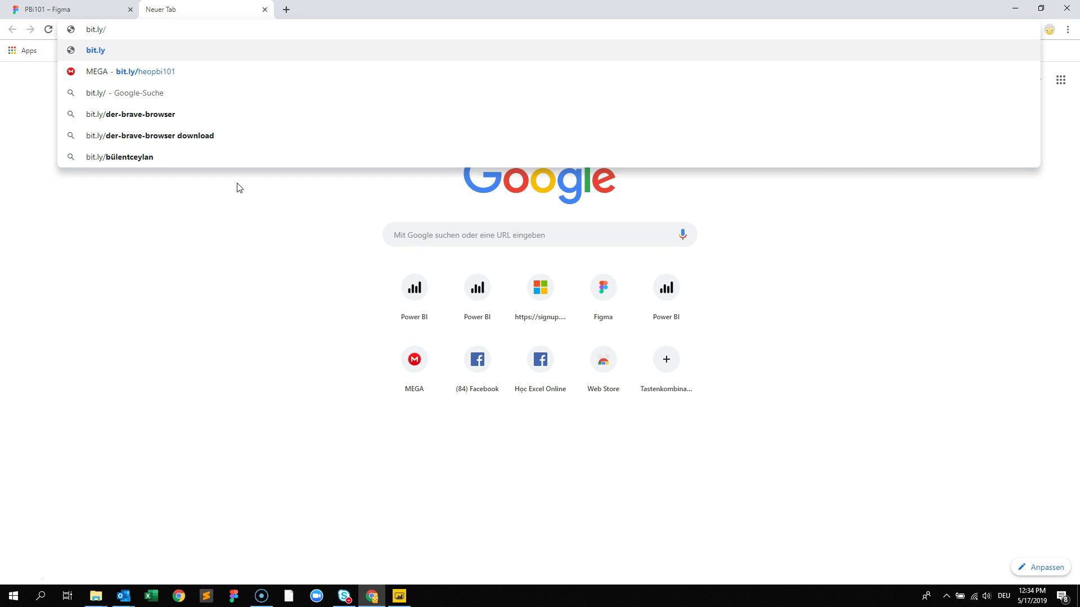
{"action": "type", "text": "heopbi"}
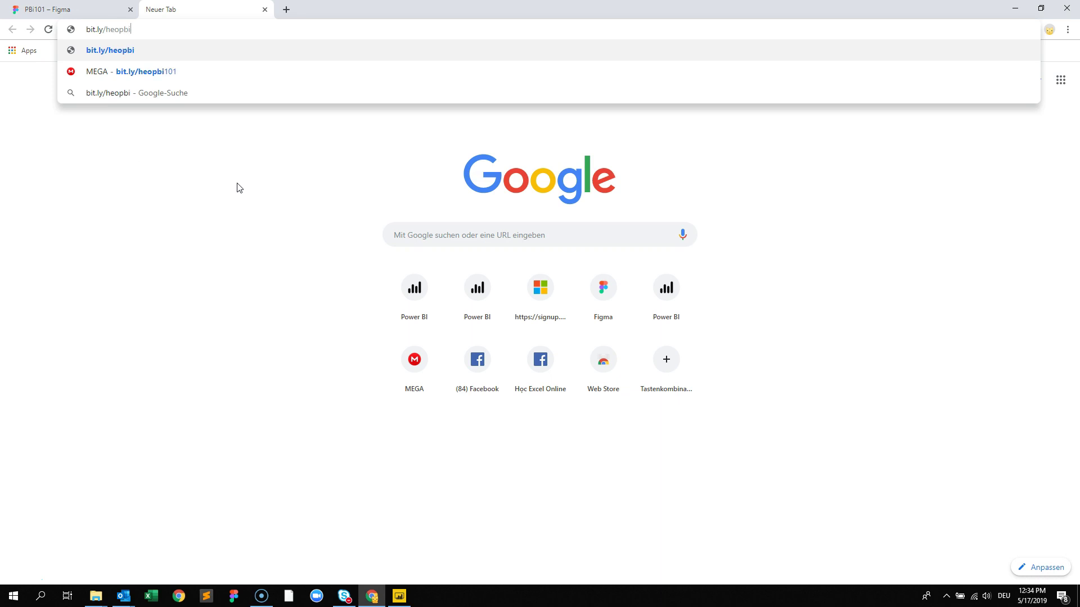
{"action": "type", "text": "0DLSB-A"}
{"action": "key", "text": "Return"}
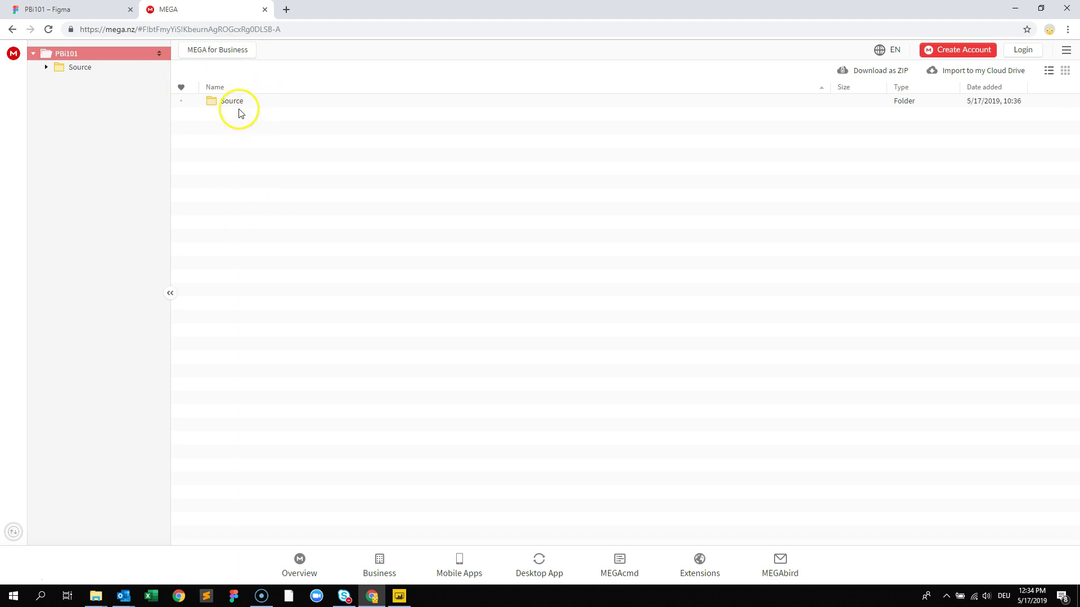
Step: Open the Source folder in MEGA, download it as a ZIP, and return to Power BI Desktop
{"action": "left_click", "coordinate": [262, 101]}
{"action": "double_click", "coordinate": [263, 101]}
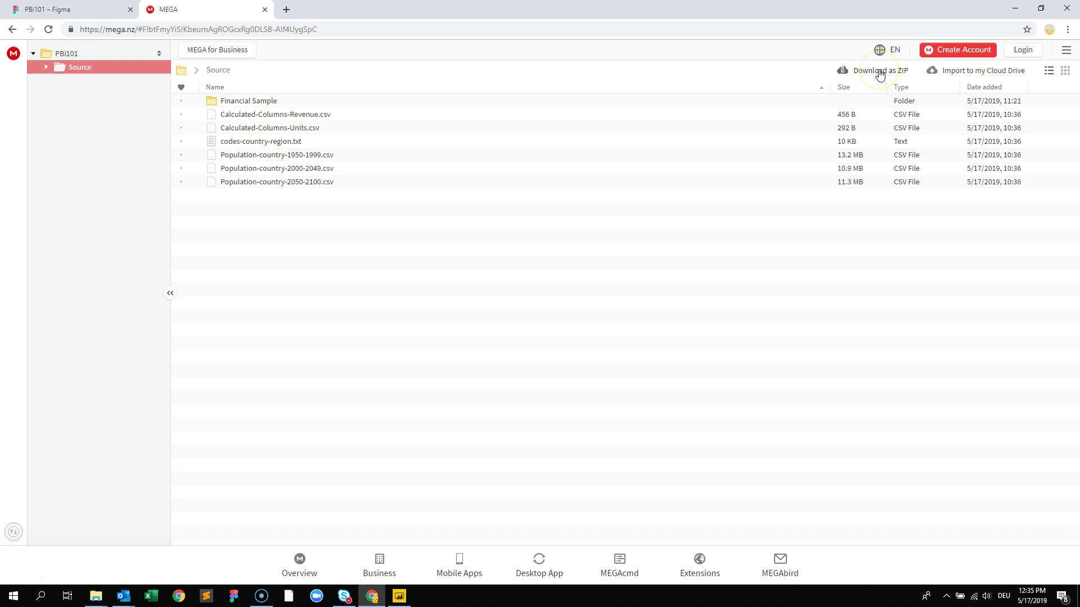
{"action": "left_click", "coordinate": [880, 73]}
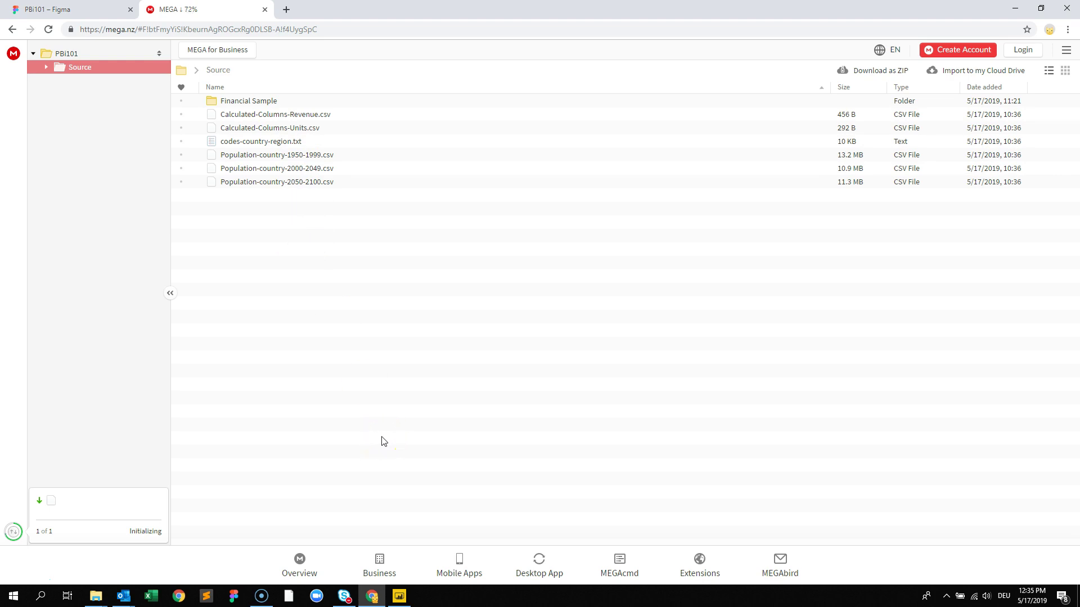
{"action": "left_click", "coordinate": [400, 596]}
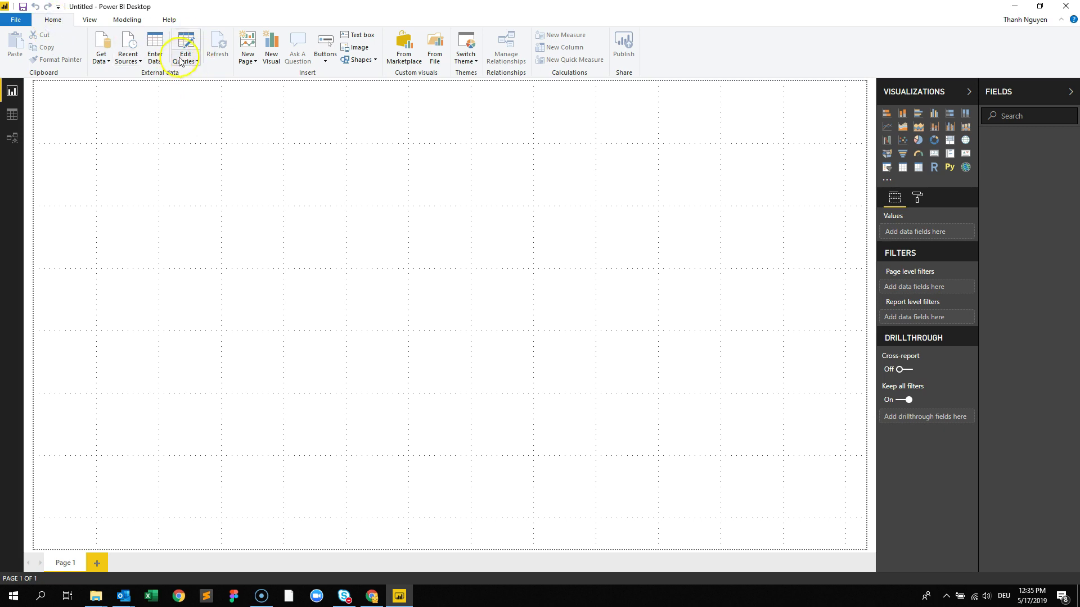
Step: Open the Power Query Editor and bring up the Get Data connector list via New Source
{"action": "left_click", "coordinate": [190, 42]}
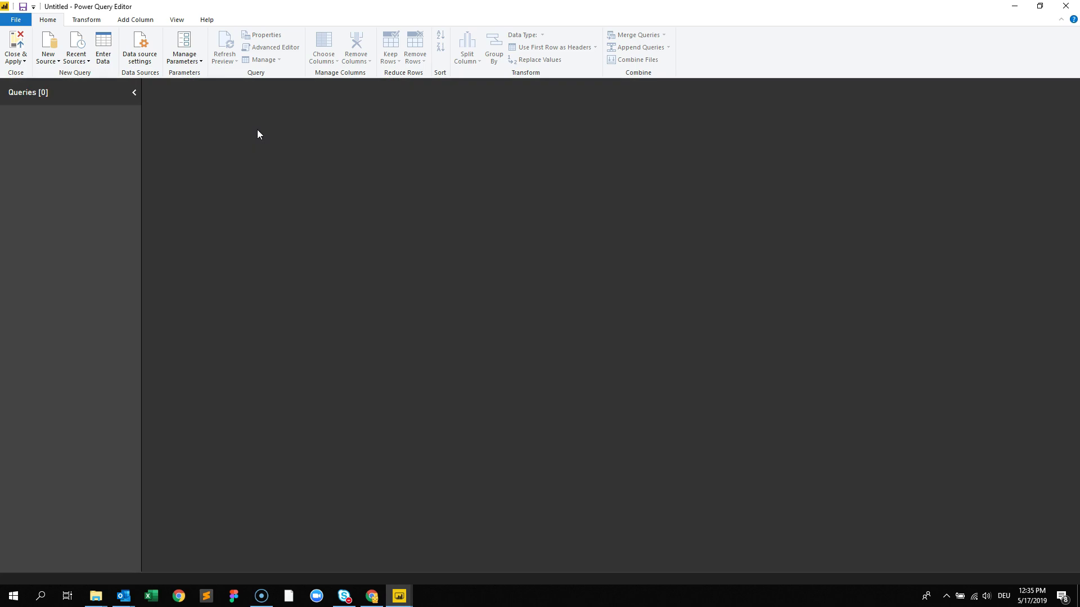
{"action": "left_click", "coordinate": [56, 22]}
{"action": "left_click", "coordinate": [48, 39]}
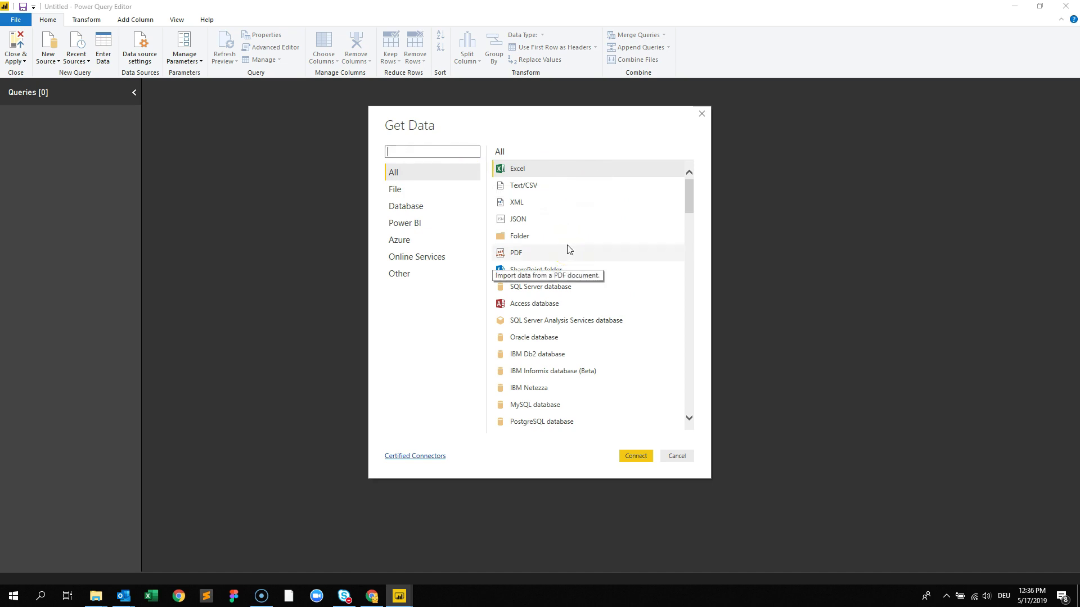
Step: Browse the File, Database (SQL Server, Analysis Services, Oracle) and Power BI connector categories
{"action": "left_click", "coordinate": [423, 189]}
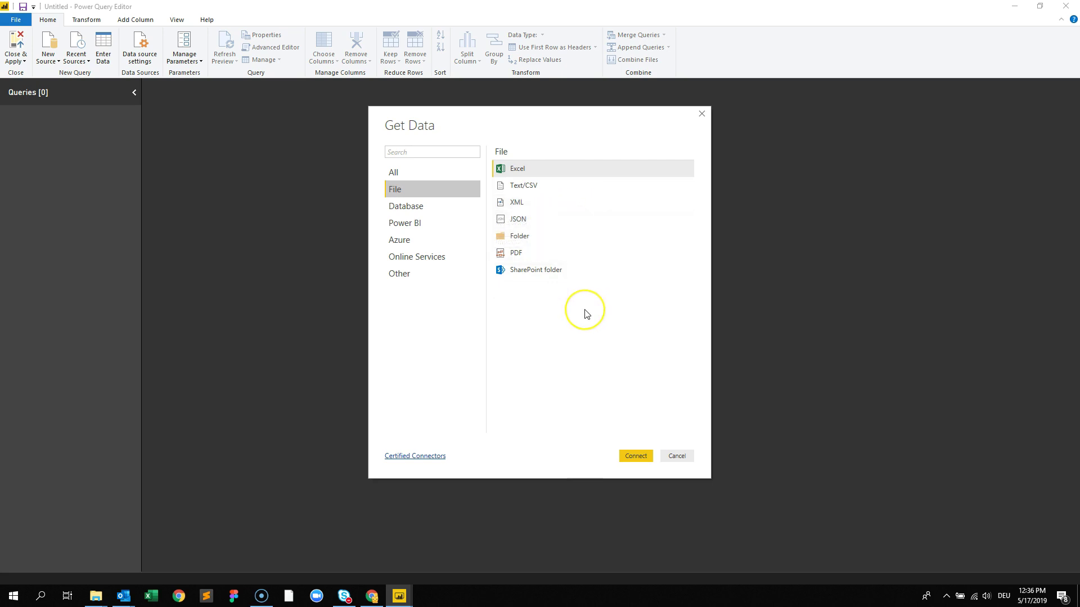
{"action": "left_click", "coordinate": [437, 207]}
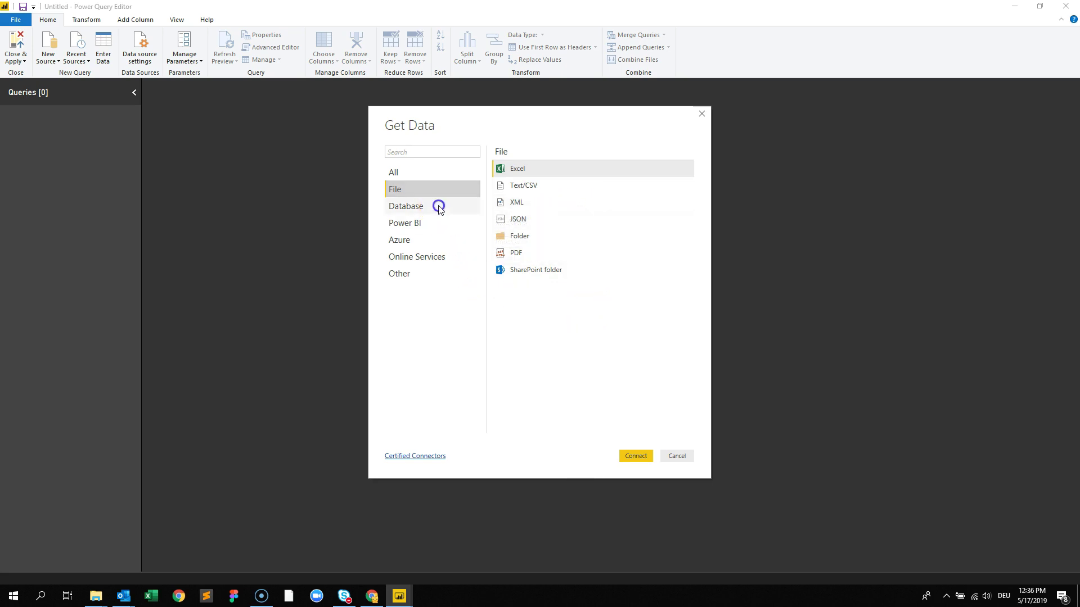
{"action": "mouse_move", "coordinate": [693, 209]}
{"action": "left_mouse_down"}
{"action": "mouse_move", "coordinate": [698, 342]}
{"action": "mouse_move", "coordinate": [699, 188]}
{"action": "left_mouse_up"}
{"action": "left_click", "coordinate": [570, 169]}
{"action": "left_click", "coordinate": [595, 204]}
{"action": "left_click", "coordinate": [603, 225]}
{"action": "left_click_drag", "start_coordinate": [688, 229], "coordinate": [687, 343]}
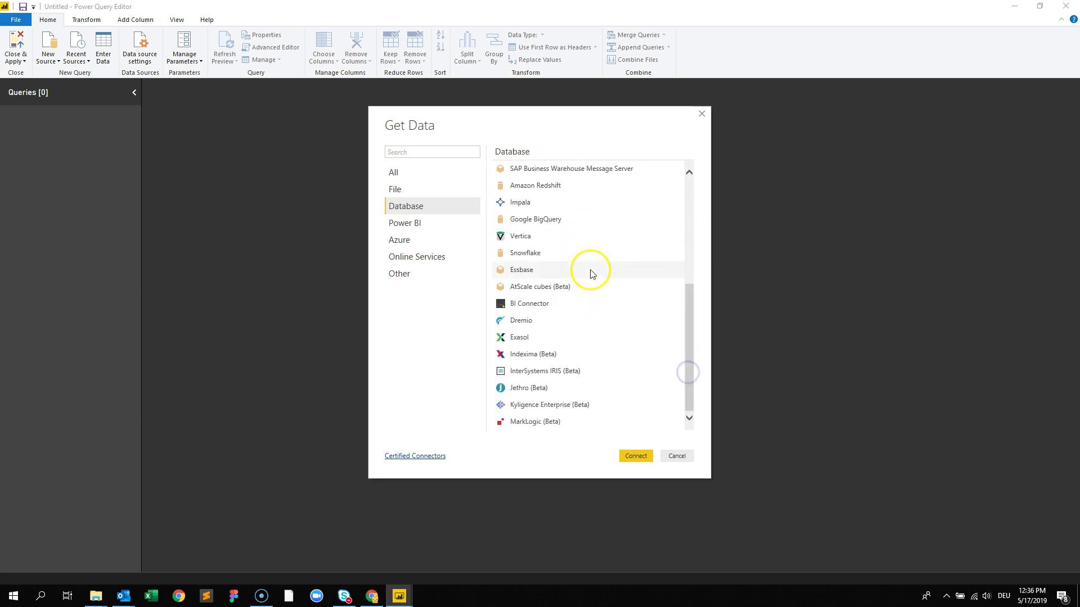
{"action": "left_click", "coordinate": [438, 225]}
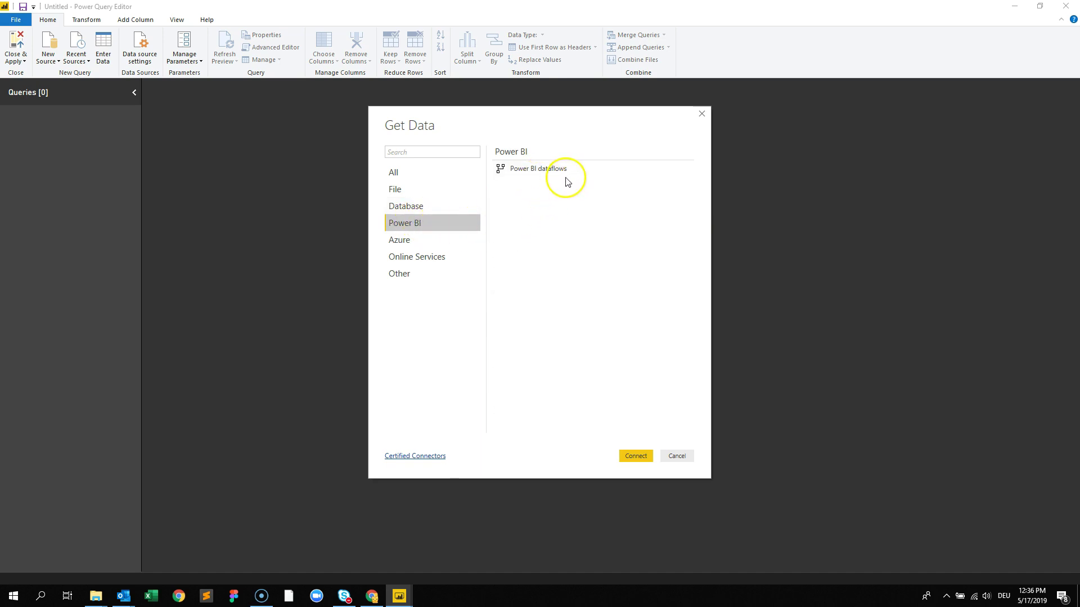
Step: Browse the Azure connectors: SQL Database, SQL Data Warehouse, Analysis Services, Blob and Table Storage
{"action": "left_click", "coordinate": [432, 245]}
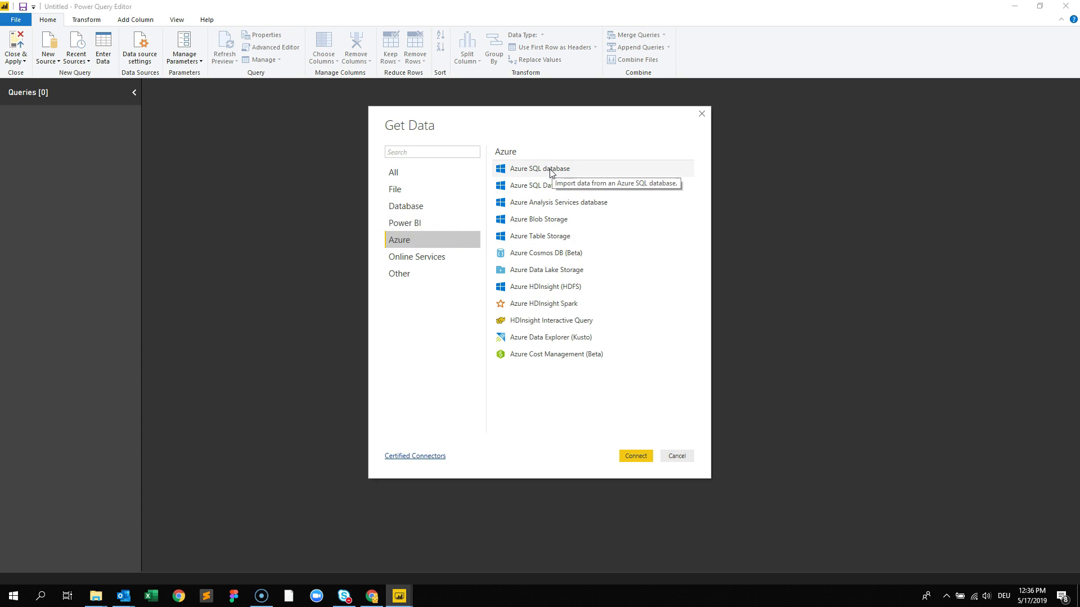
{"action": "left_click", "coordinate": [602, 168]}
{"action": "left_click", "coordinate": [612, 187]}
{"action": "left_click", "coordinate": [615, 205]}
{"action": "left_click", "coordinate": [621, 219]}
{"action": "left_click", "coordinate": [622, 237]}
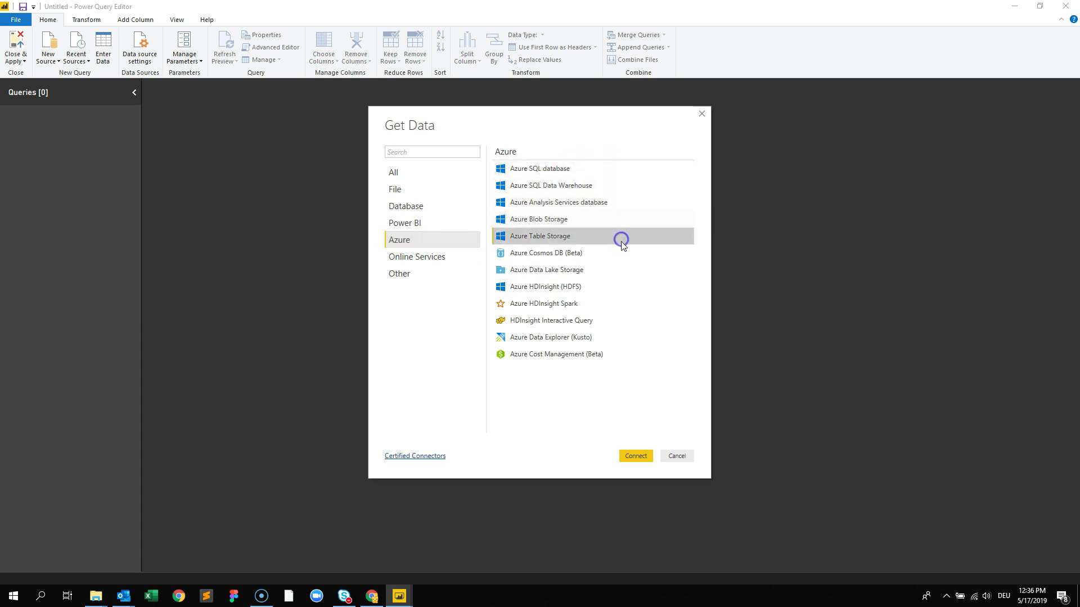
Step: Browse Online Services connectors like Google Analytics, Facebook and GitHub, then the Other category
{"action": "left_click", "coordinate": [429, 259]}
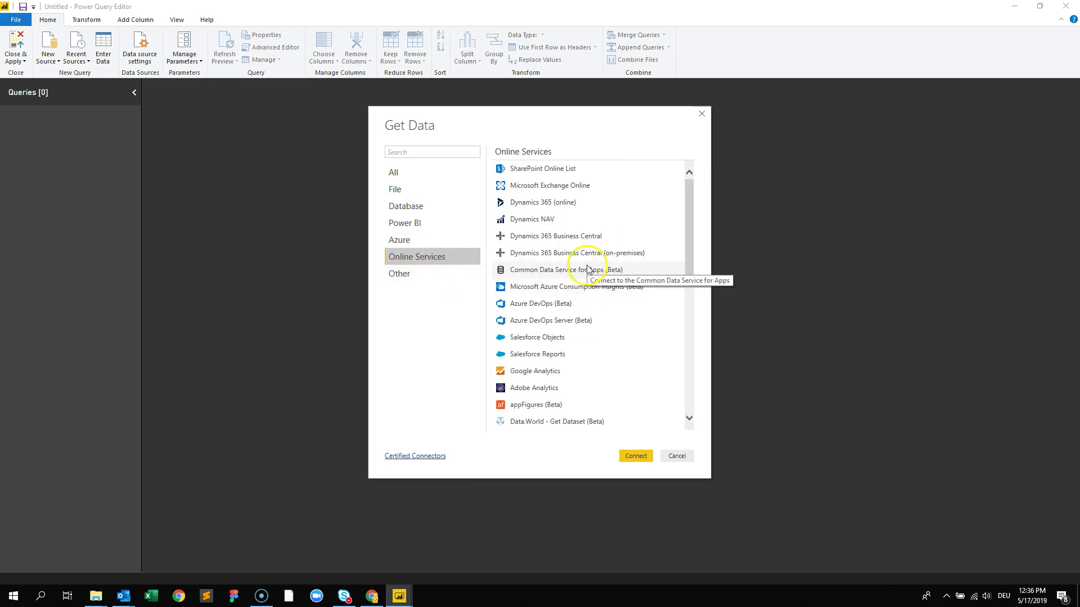
{"action": "left_click", "coordinate": [570, 371]}
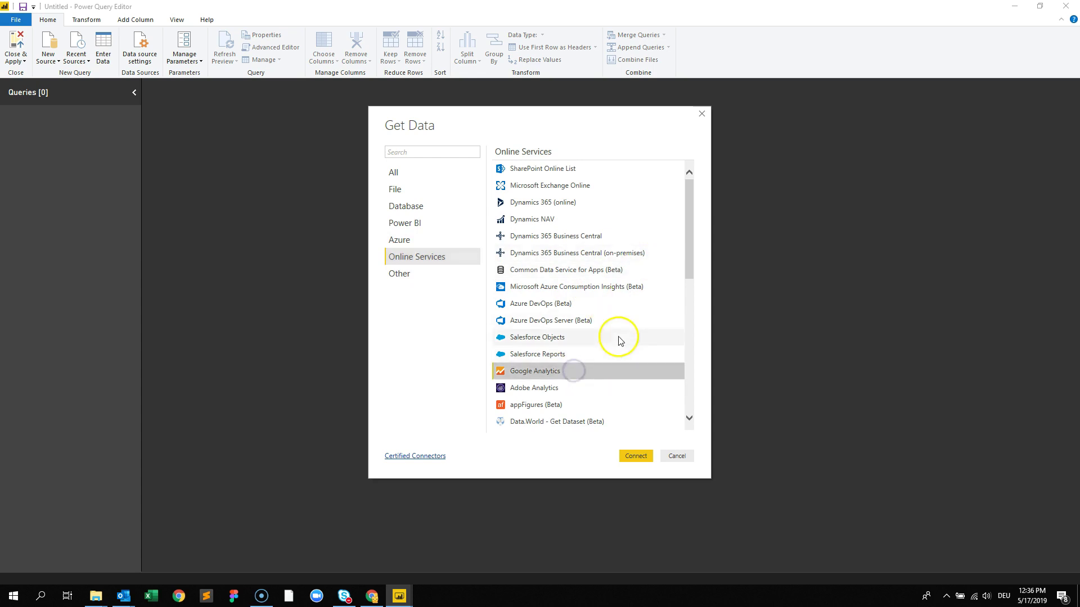
{"action": "left_click_drag", "start_coordinate": [692, 248], "coordinate": [692, 316]}
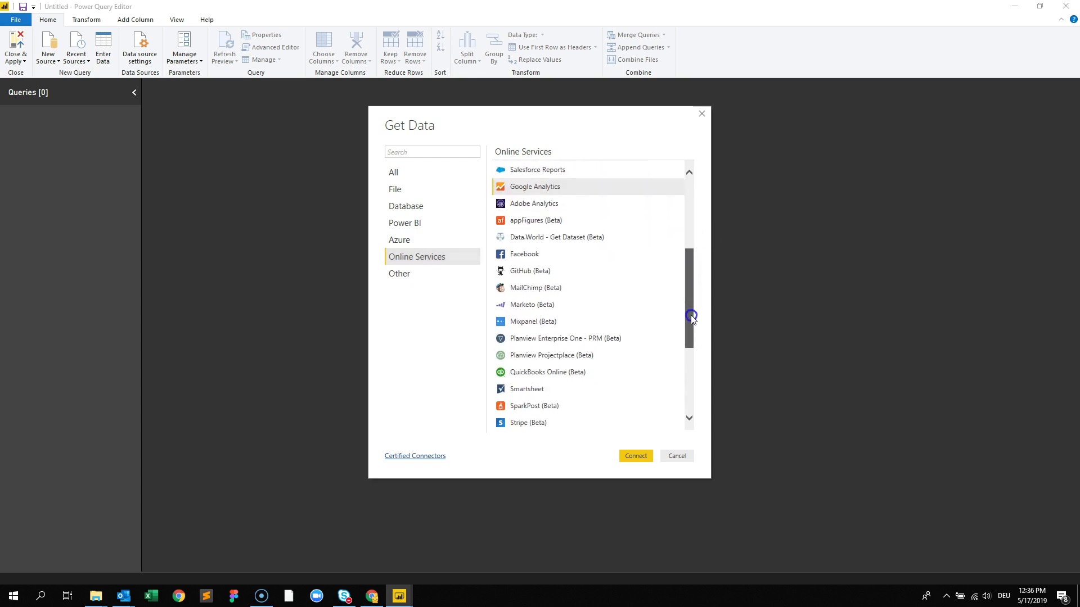
{"action": "left_click", "coordinate": [552, 253]}
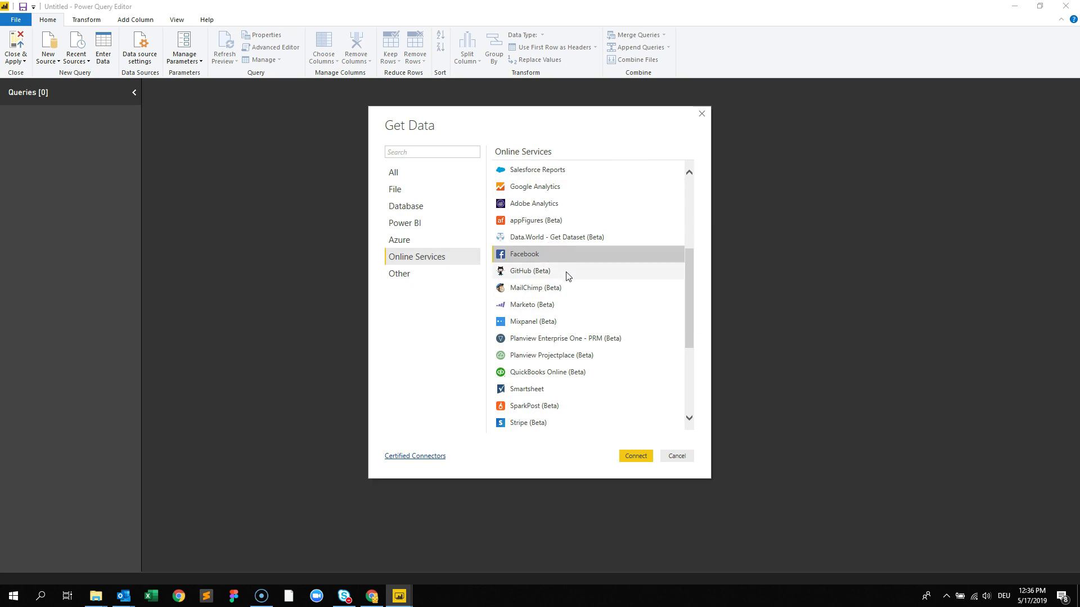
{"action": "left_click", "coordinate": [567, 274]}
{"action": "left_click", "coordinate": [427, 274]}
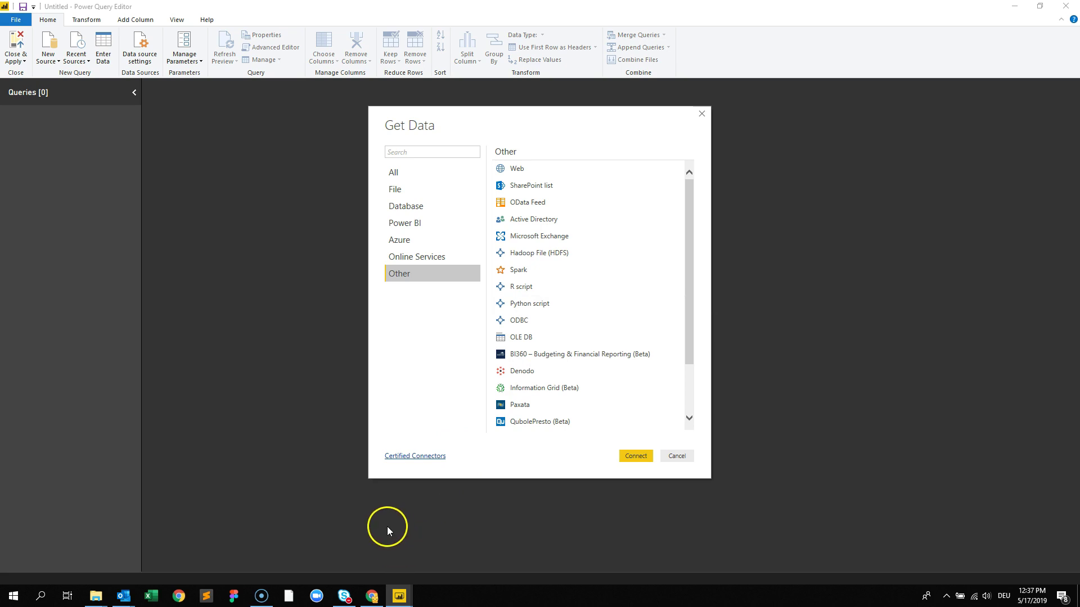
{"action": "mouse_move", "coordinate": [96, 596]}
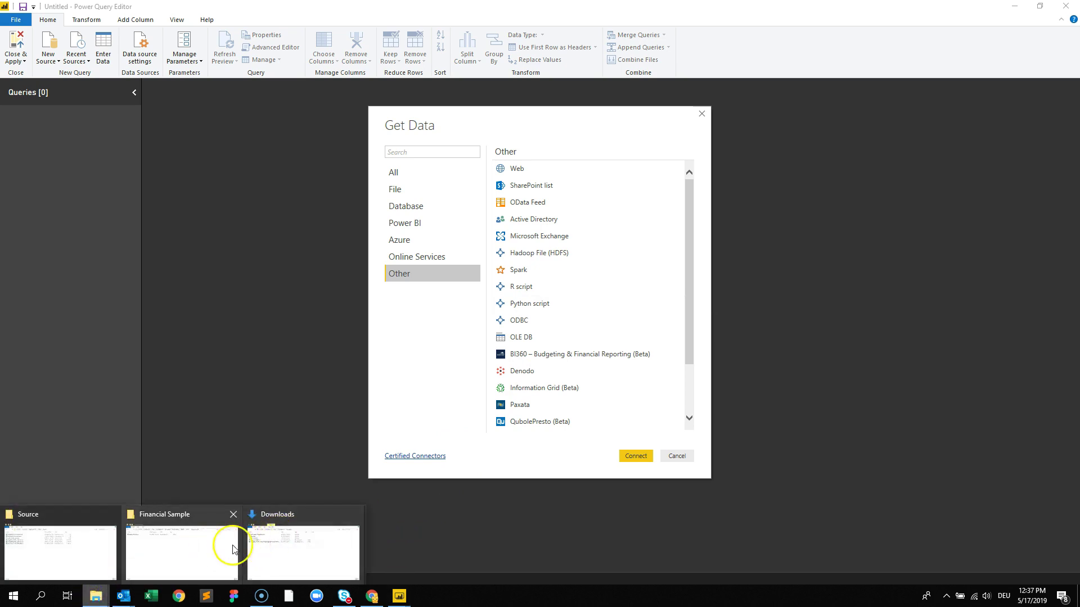
Step: Raise the Source folder window and click through the three Population-country CSV files
{"action": "left_click", "coordinate": [63, 559]}
{"action": "left_click_drag", "start_coordinate": [477, 209], "coordinate": [560, 132]}
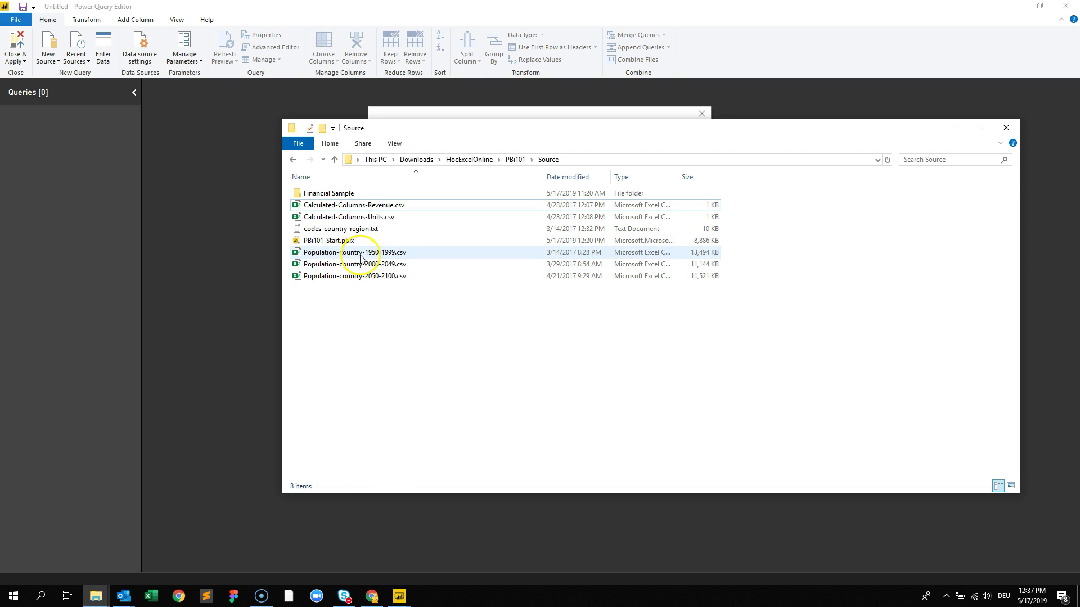
{"action": "left_click", "coordinate": [412, 264]}
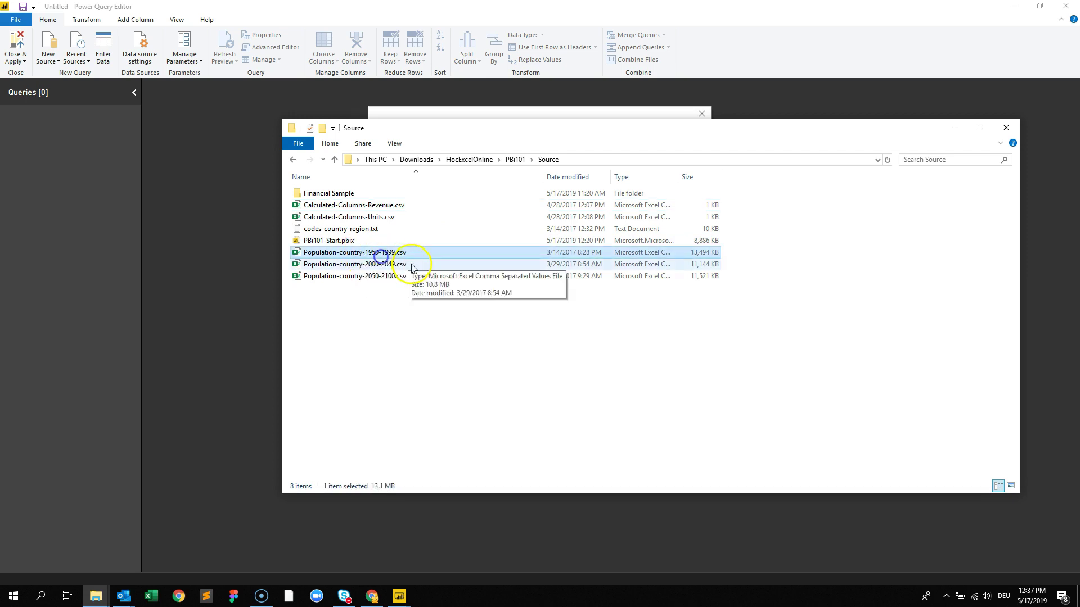
{"action": "left_click", "coordinate": [413, 276]}
{"action": "left_click", "coordinate": [413, 252]}
{"action": "left_click", "coordinate": [414, 276]}
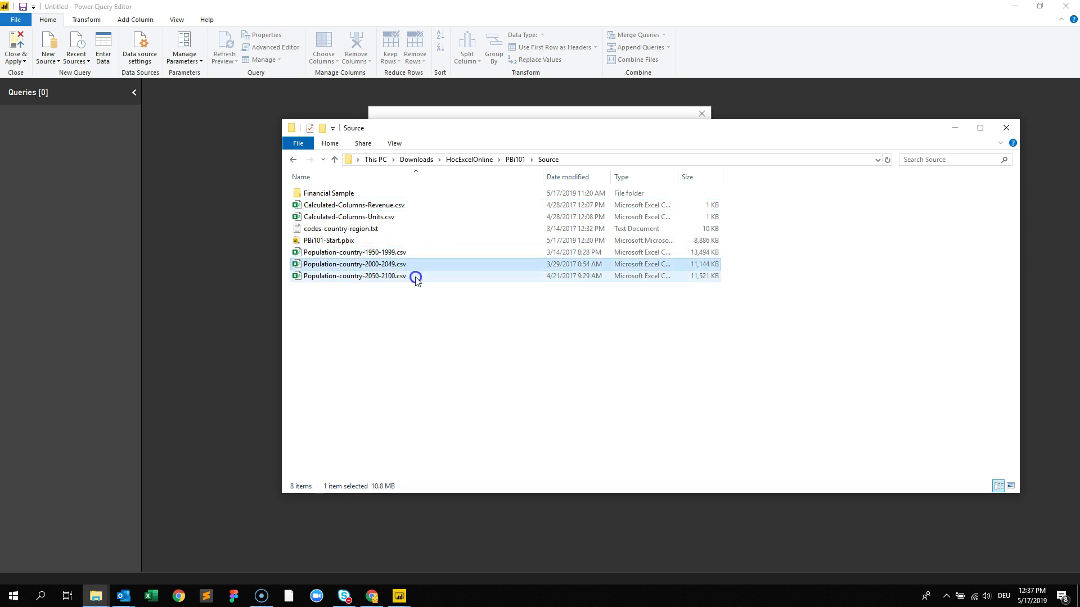
{"action": "left_click", "coordinate": [451, 321]}
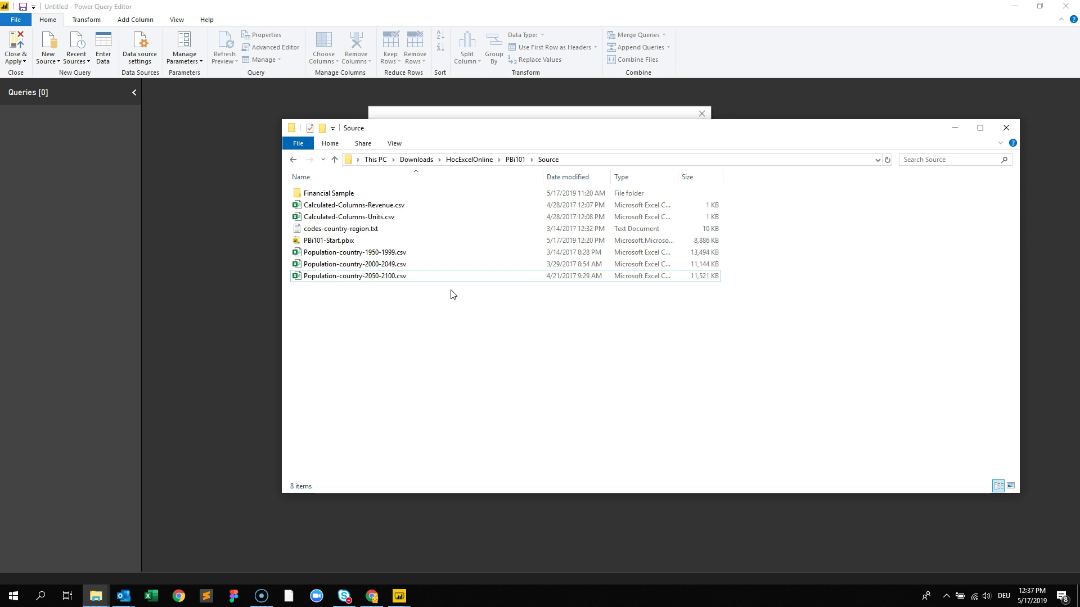
Step: Box-select the three Population-country CSVs to compare their sizes, then minimize File Explorer
{"action": "left_click", "coordinate": [482, 339]}
{"action": "left_click_drag", "start_coordinate": [734, 306], "coordinate": [700, 250]}
{"action": "left_click", "coordinate": [708, 308]}
{"action": "left_click_drag", "start_coordinate": [394, 334], "coordinate": [357, 253]}
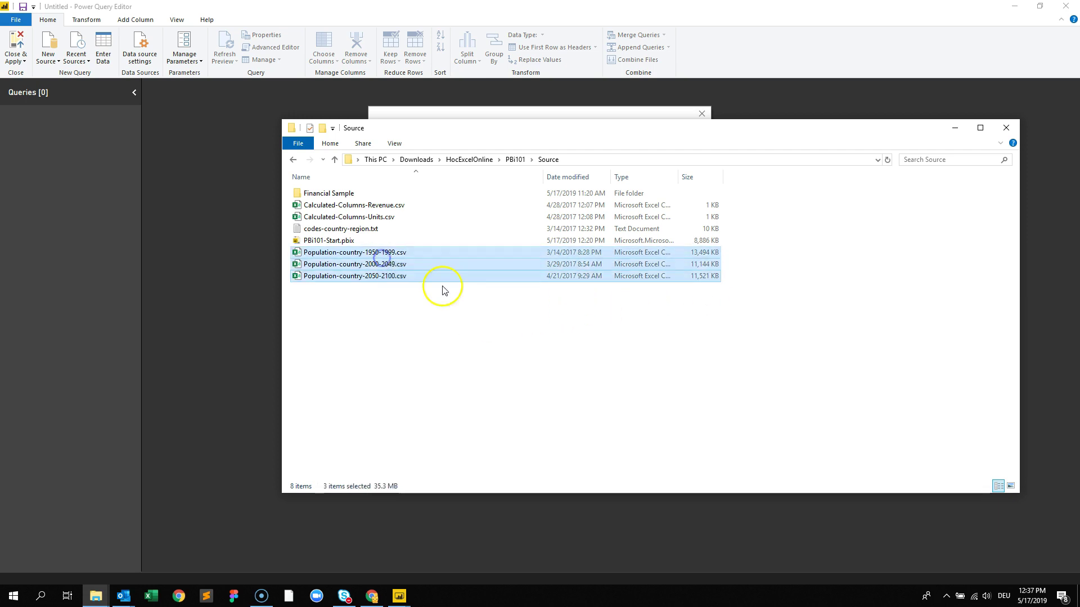
{"action": "left_click", "coordinate": [711, 276]}
{"action": "left_click", "coordinate": [704, 263]}
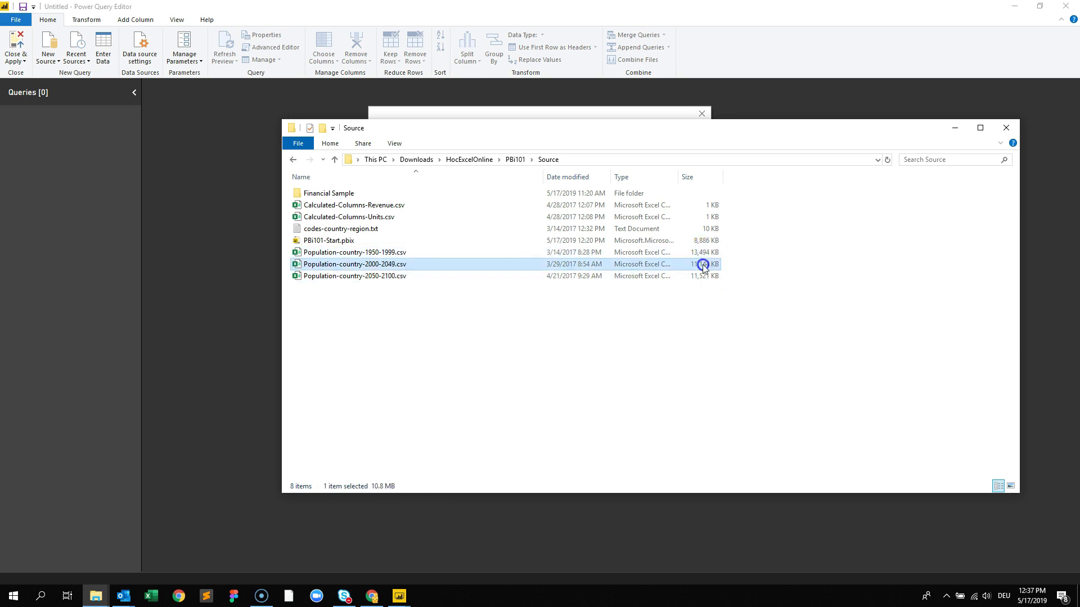
{"action": "left_click", "coordinate": [703, 253]}
{"action": "left_click", "coordinate": [703, 263]}
{"action": "left_click", "coordinate": [706, 276]}
{"action": "left_click", "coordinate": [679, 307]}
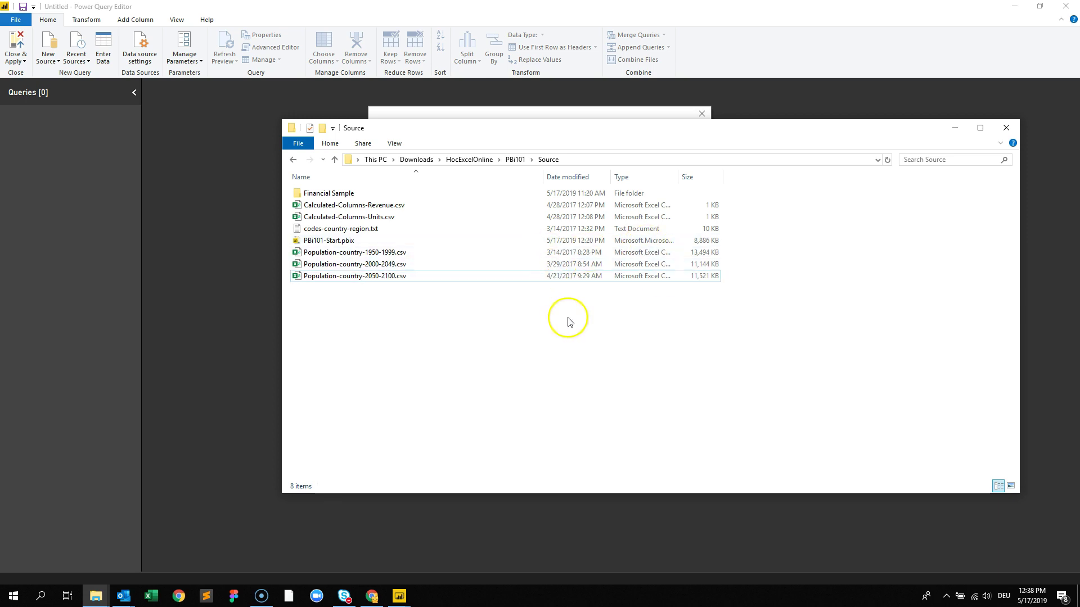
{"action": "left_click", "coordinate": [955, 128]}
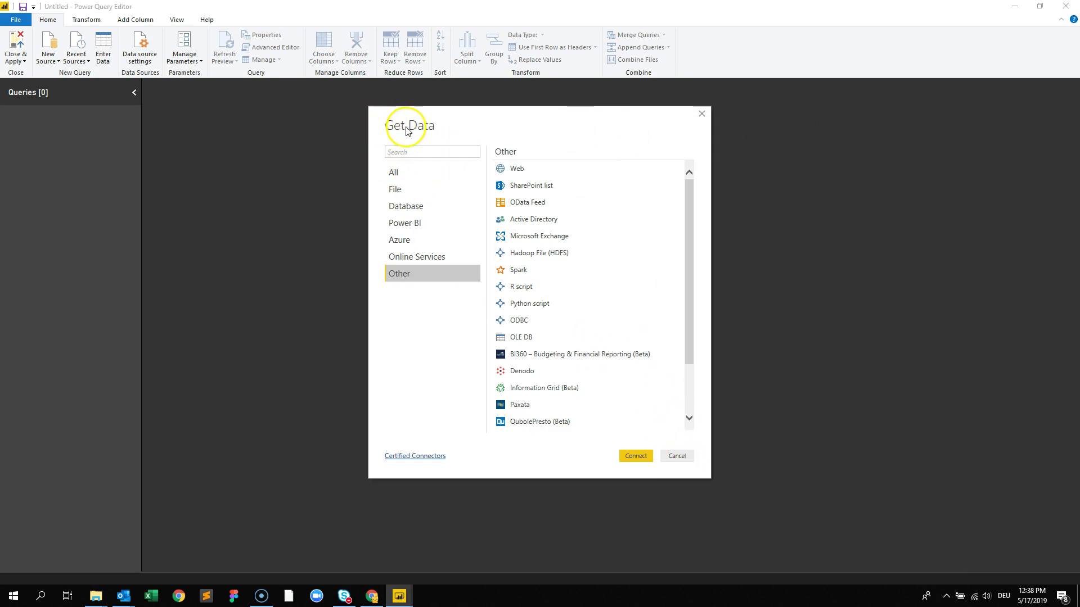
Step: Cancel Get Data, cycle through the Power BI windows, then switch to the Figma diagram in Chrome
{"action": "left_click", "coordinate": [683, 459]}
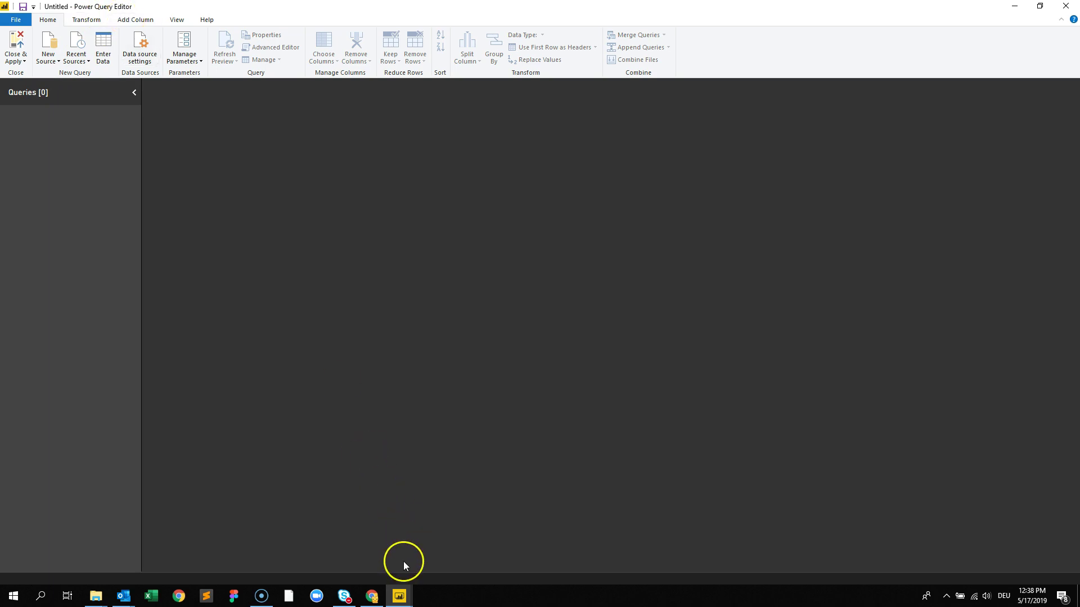
{"action": "left_click", "coordinate": [344, 551]}
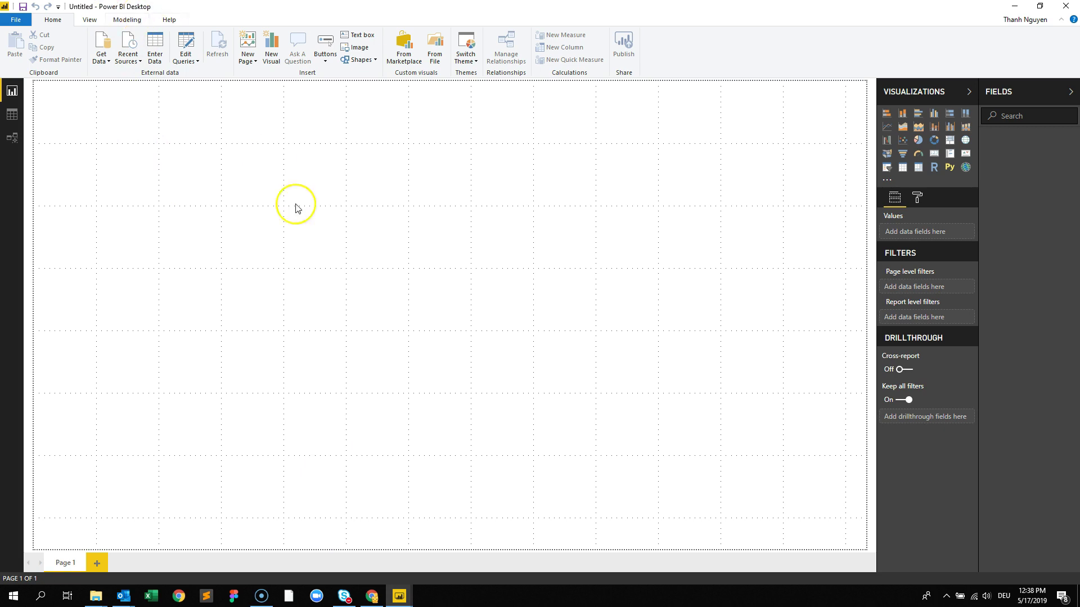
{"action": "mouse_move", "coordinate": [399, 596]}
{"action": "left_click", "coordinate": [447, 549]}
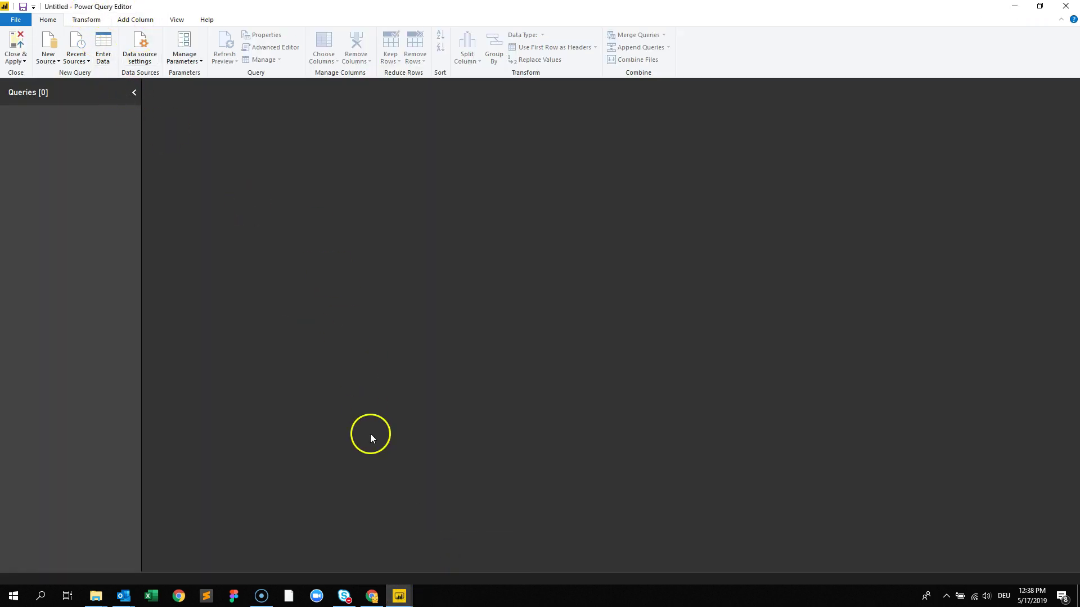
{"action": "left_click", "coordinate": [371, 596]}
Step: View the PBi101 workflow diagram in Figma, then return to the Power Query Editor window
{"action": "left_click", "coordinate": [92, 13]}
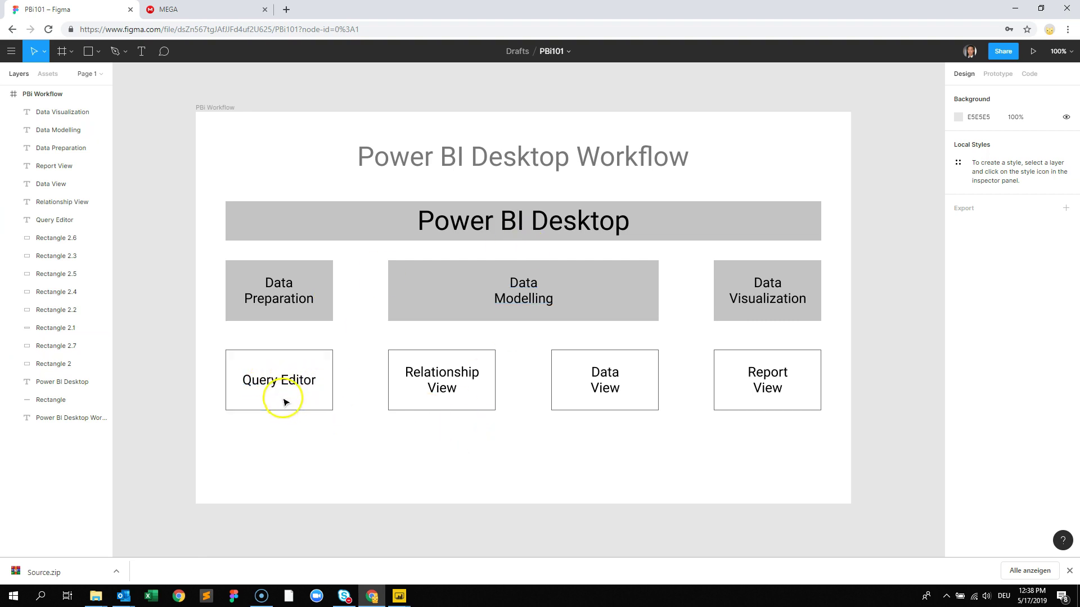
{"action": "left_click", "coordinate": [399, 595]}
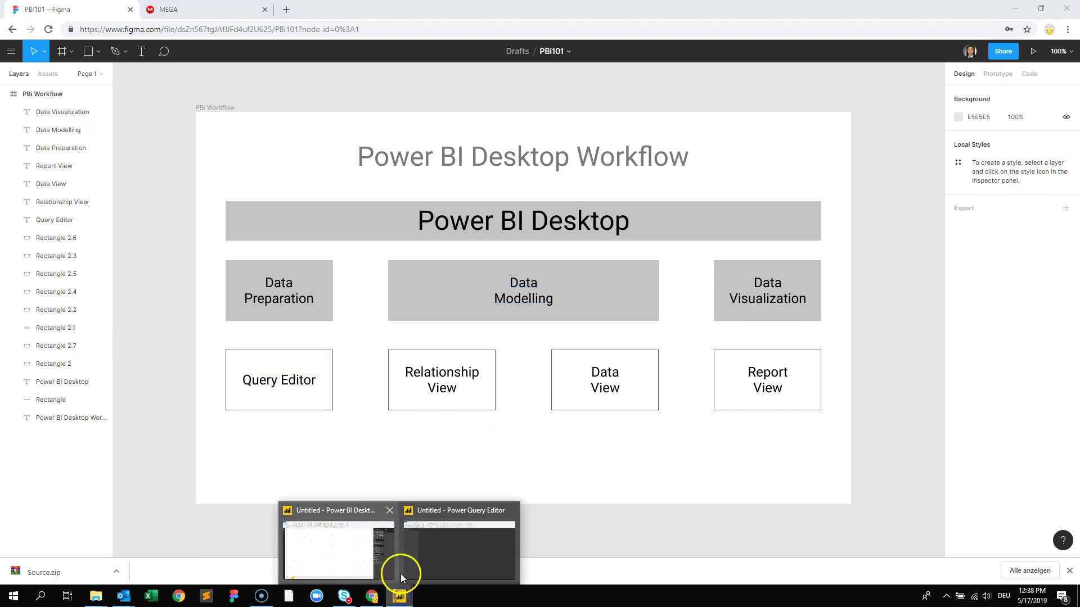
{"action": "left_click", "coordinate": [454, 542]}
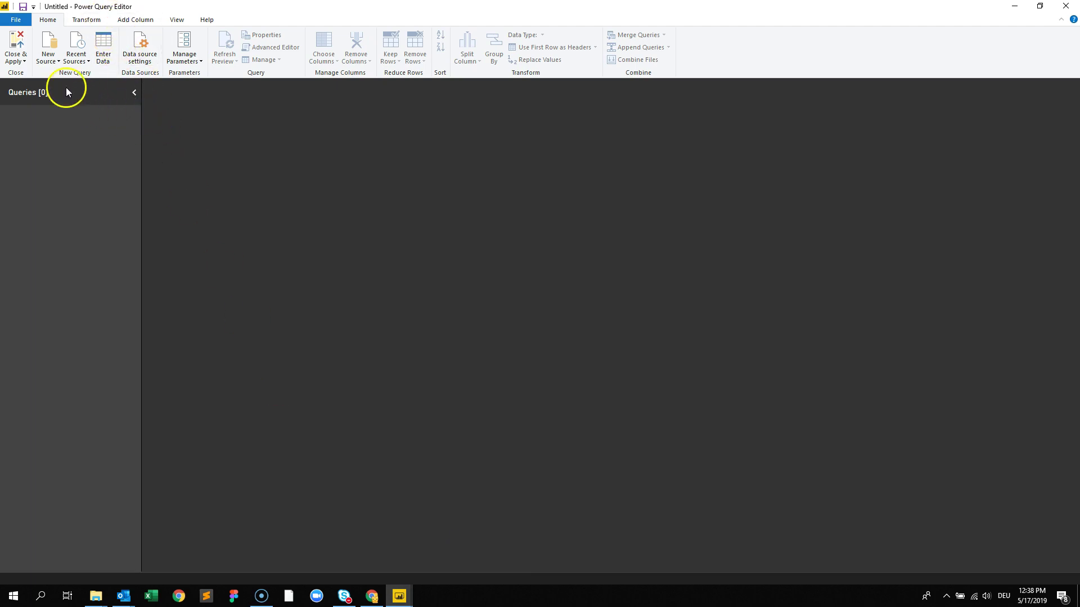
Step: Choose New Source > Text/CSV and open Population-country-1950-1999.csv from the Source folder
{"action": "left_click", "coordinate": [51, 60]}
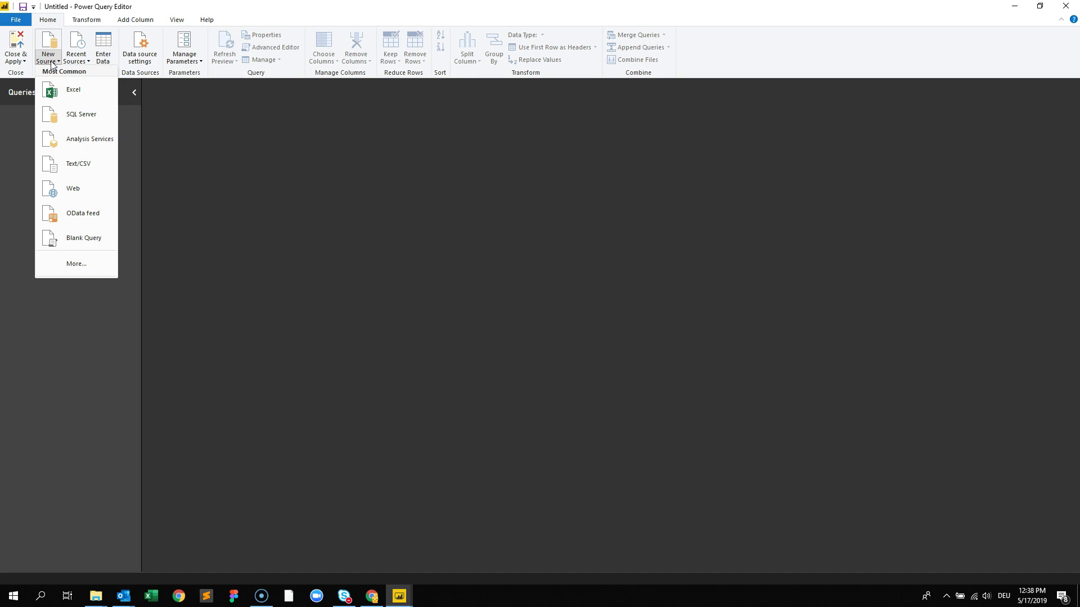
{"action": "left_click", "coordinate": [90, 169]}
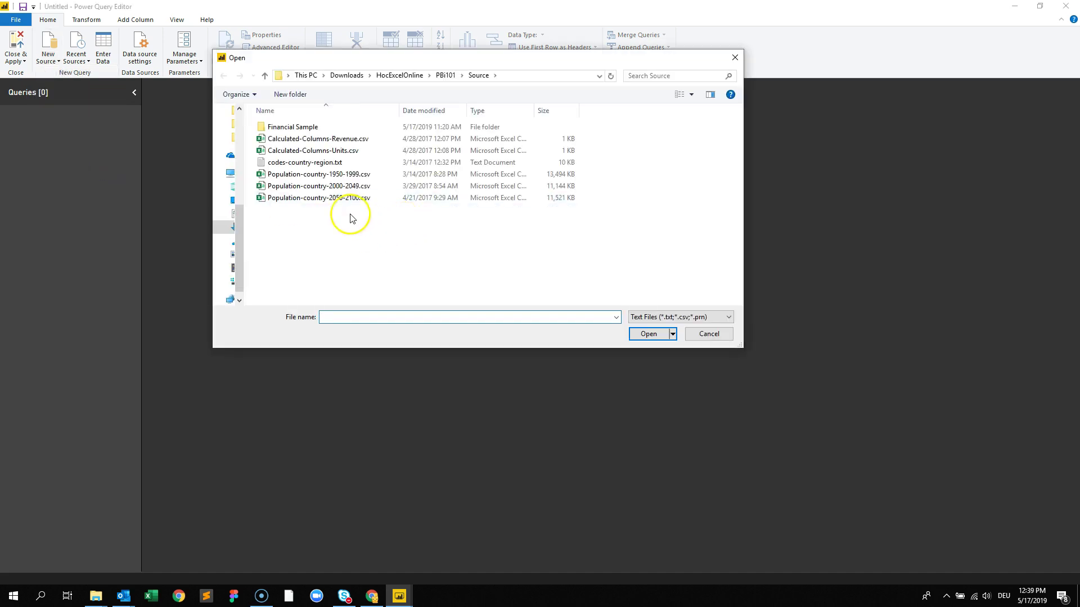
{"action": "left_click", "coordinate": [295, 174]}
{"action": "left_click", "coordinate": [359, 223]}
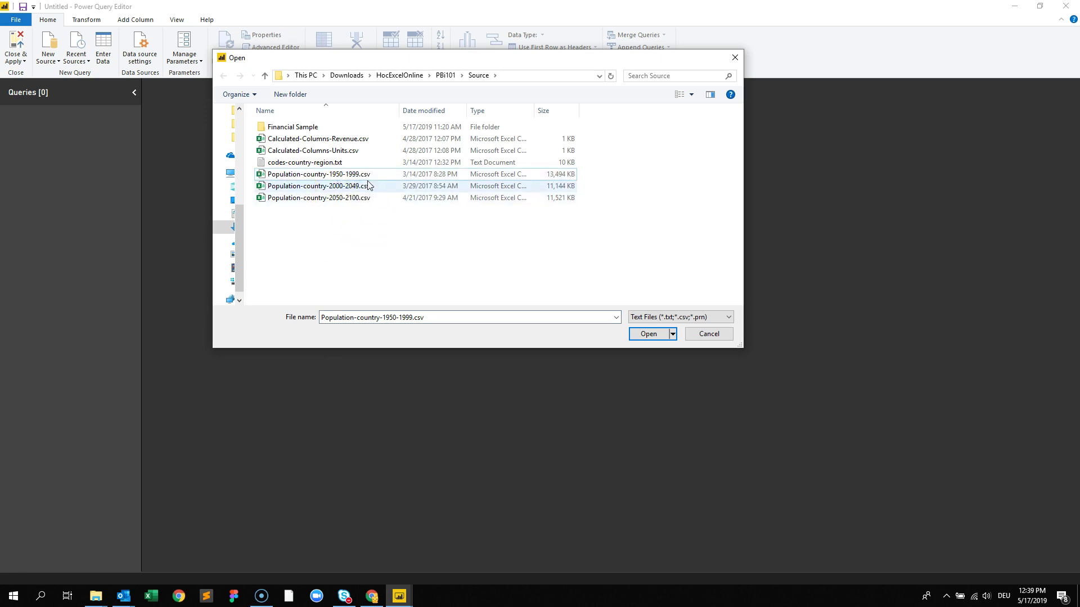
{"action": "left_click", "coordinate": [351, 174]}
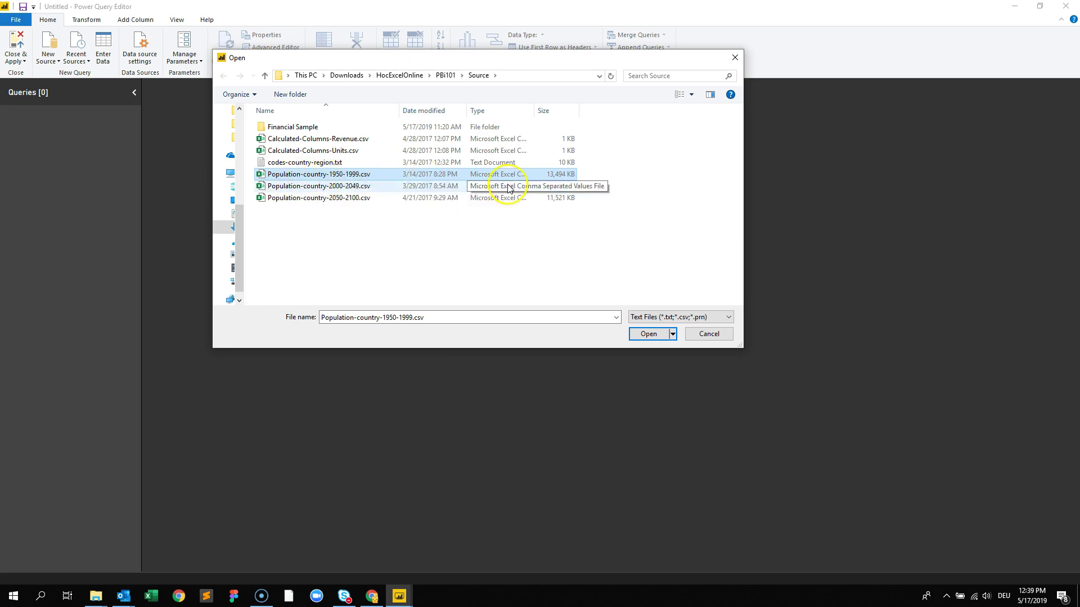
{"action": "left_click", "coordinate": [648, 334]}
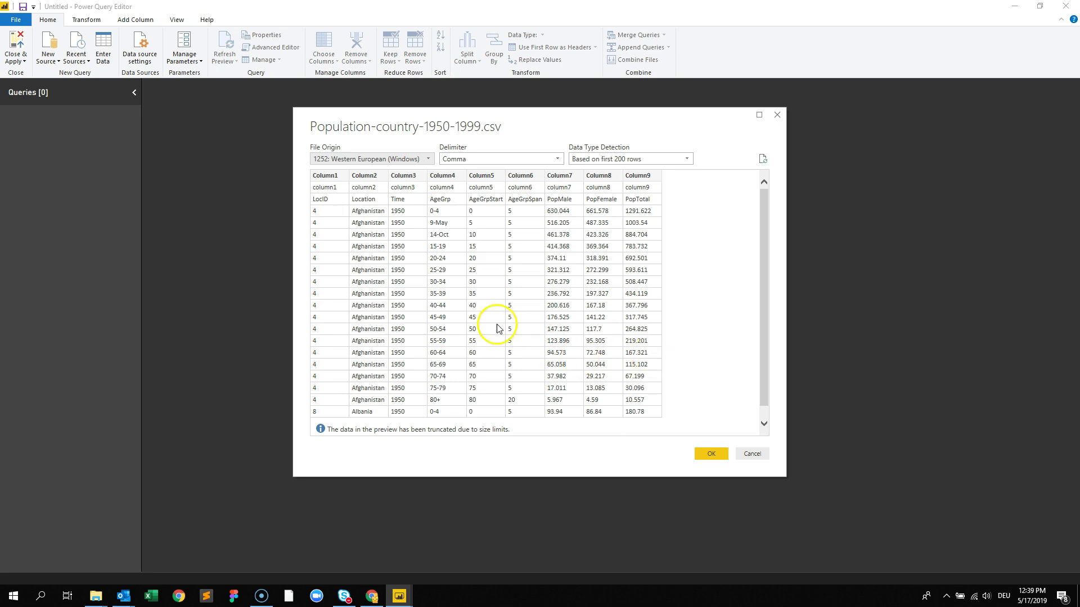
Step: Check the File Origin encoding and try Semicolon as the delimiter before returning to Comma
{"action": "scroll", "coordinate": [523, 260], "scroll_direction": "down", "scroll_amount": 1}
{"action": "scroll", "coordinate": [533, 263], "scroll_direction": "up", "scroll_amount": 1}
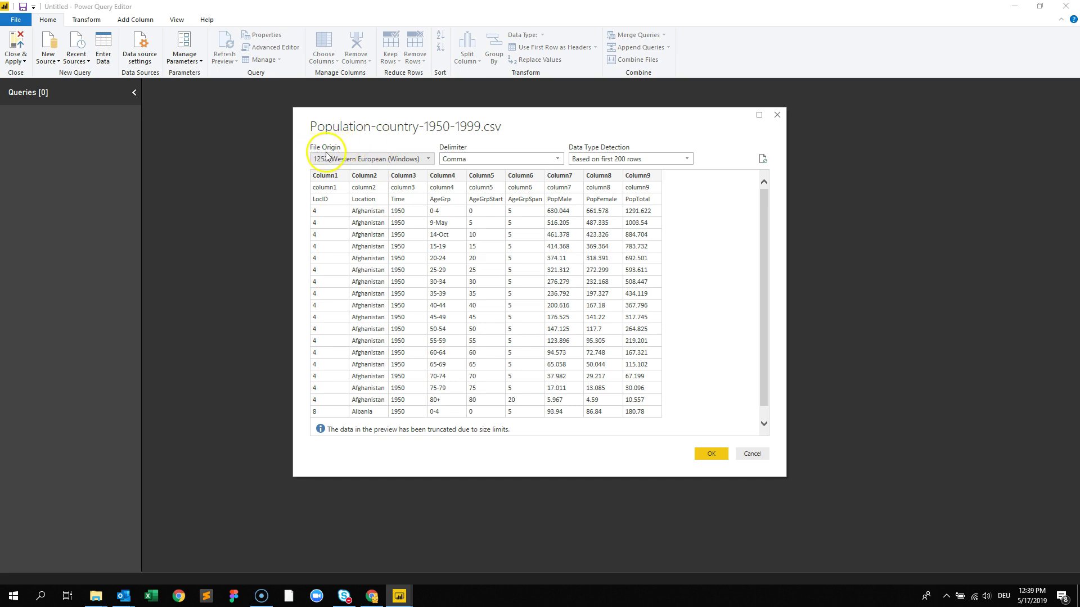
{"action": "left_click", "coordinate": [428, 159]}
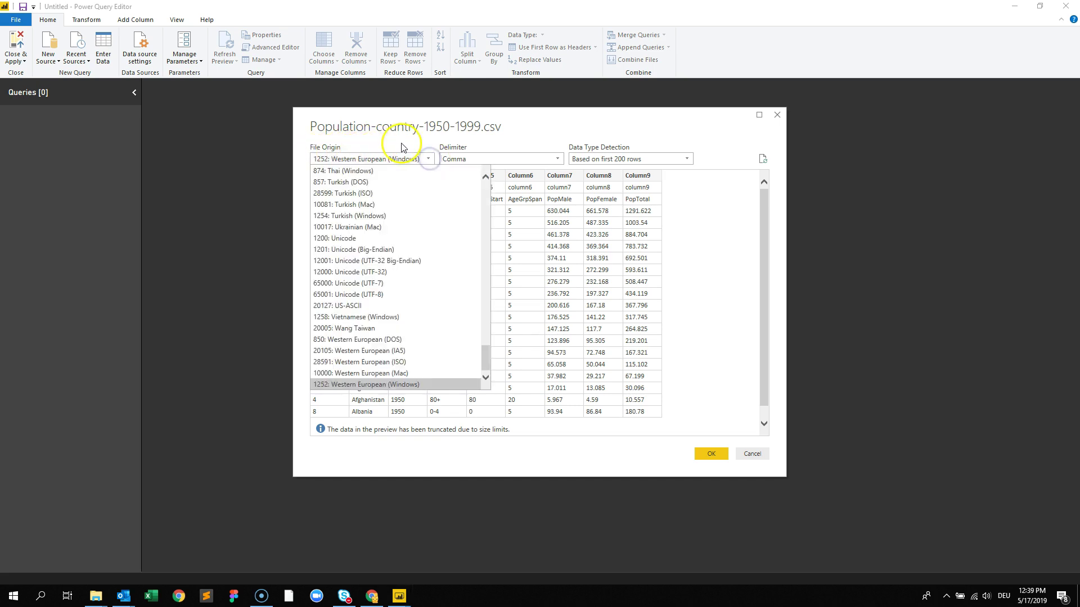
{"action": "left_click", "coordinate": [399, 146]}
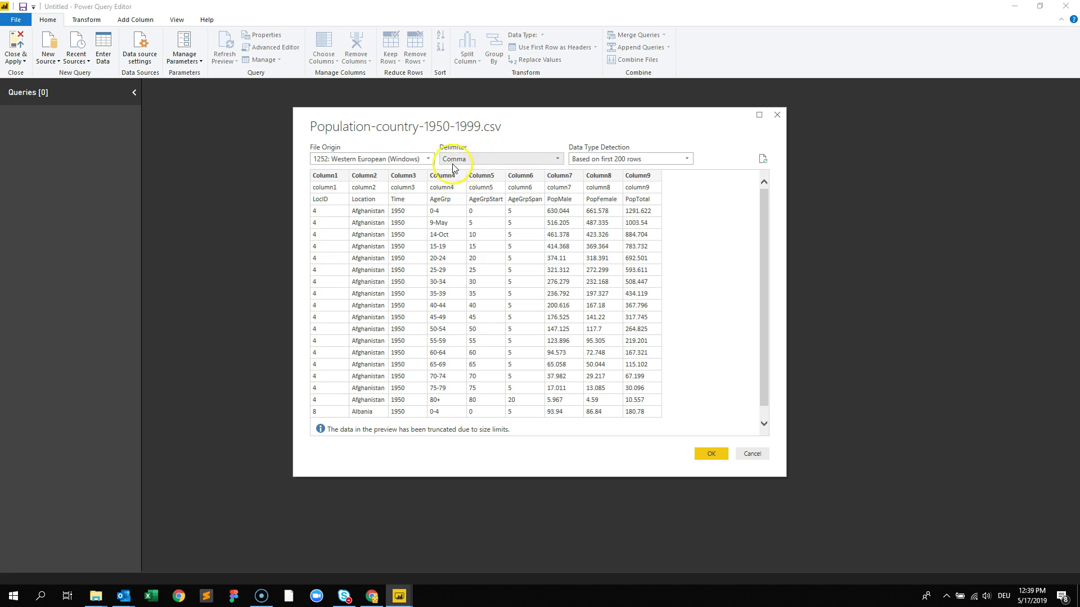
{"action": "left_click", "coordinate": [562, 162]}
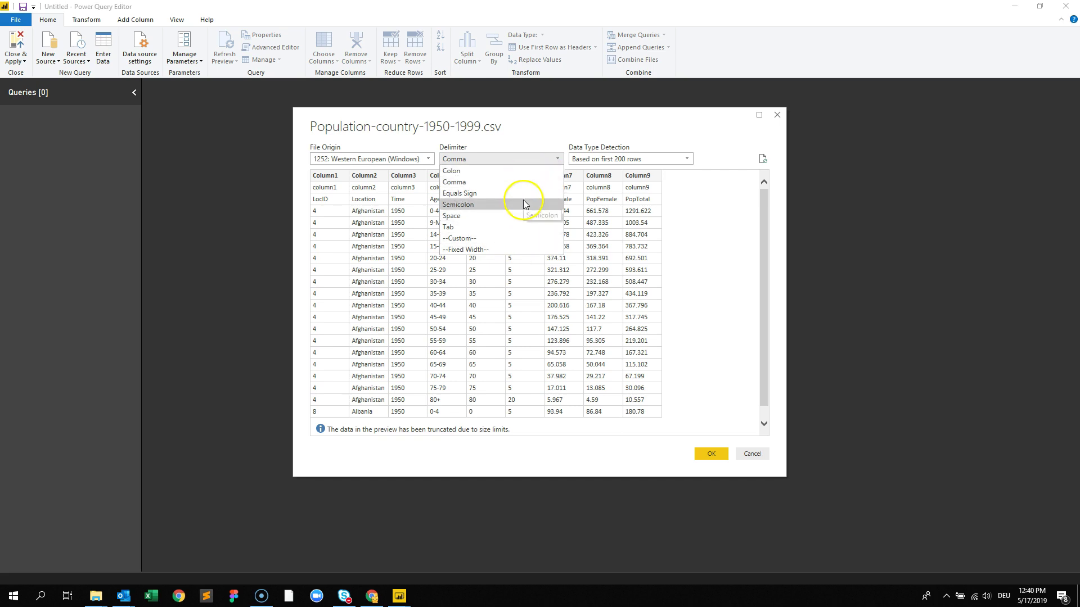
{"action": "left_click", "coordinate": [497, 211]}
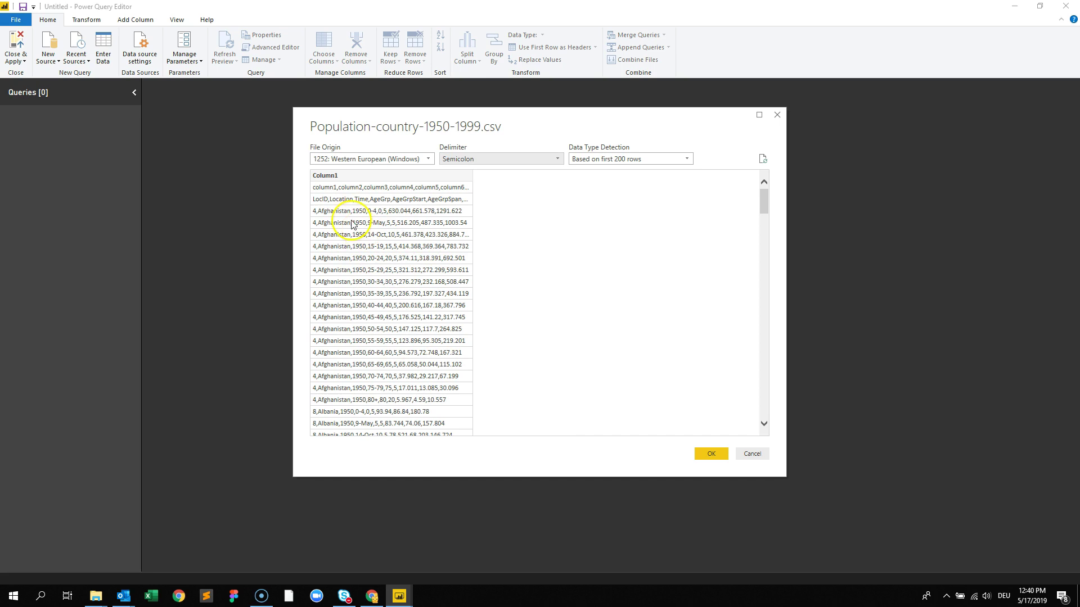
{"action": "left_click", "coordinate": [549, 160]}
{"action": "left_click", "coordinate": [504, 189]}
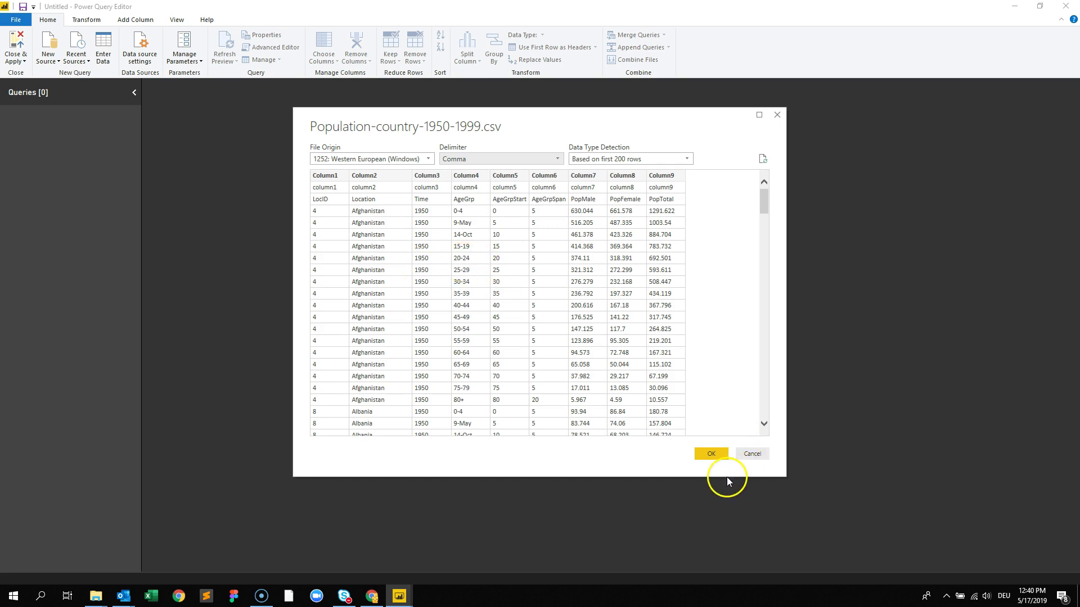
{"action": "left_click", "coordinate": [711, 453]}
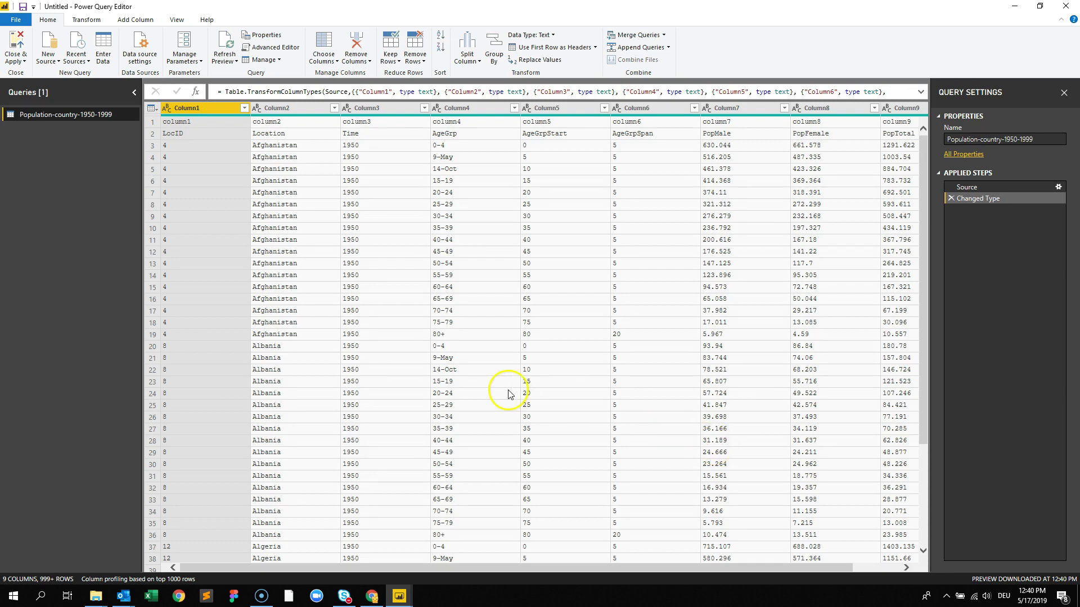
{"action": "scroll", "coordinate": [438, 318], "scroll_direction": "down", "scroll_amount": 5}
{"action": "scroll", "coordinate": [437, 318], "scroll_direction": "down", "scroll_amount": 15}
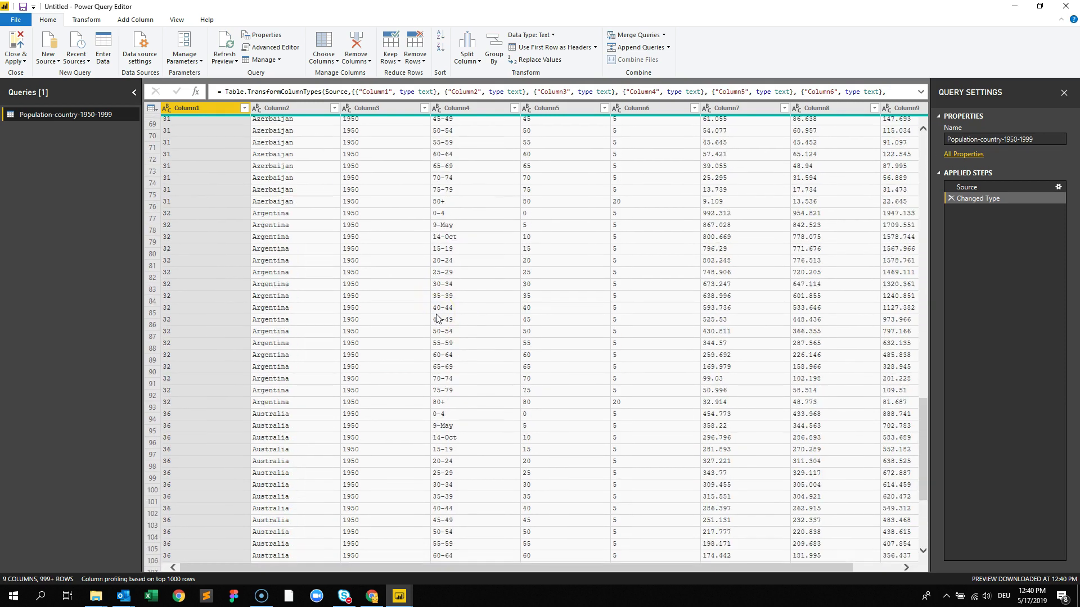
{"action": "scroll", "coordinate": [438, 318], "scroll_direction": "up", "scroll_amount": 10}
{"action": "scroll", "coordinate": [437, 319], "scroll_direction": "up", "scroll_amount": 15}
{"action": "scroll", "coordinate": [437, 318], "scroll_direction": "down", "scroll_amount": 5}
{"action": "scroll", "coordinate": [437, 319], "scroll_direction": "down", "scroll_amount": 10}
{"action": "scroll", "coordinate": [438, 318], "scroll_direction": "up", "scroll_amount": 10}
{"action": "scroll", "coordinate": [437, 318], "scroll_direction": "up", "scroll_amount": 10}
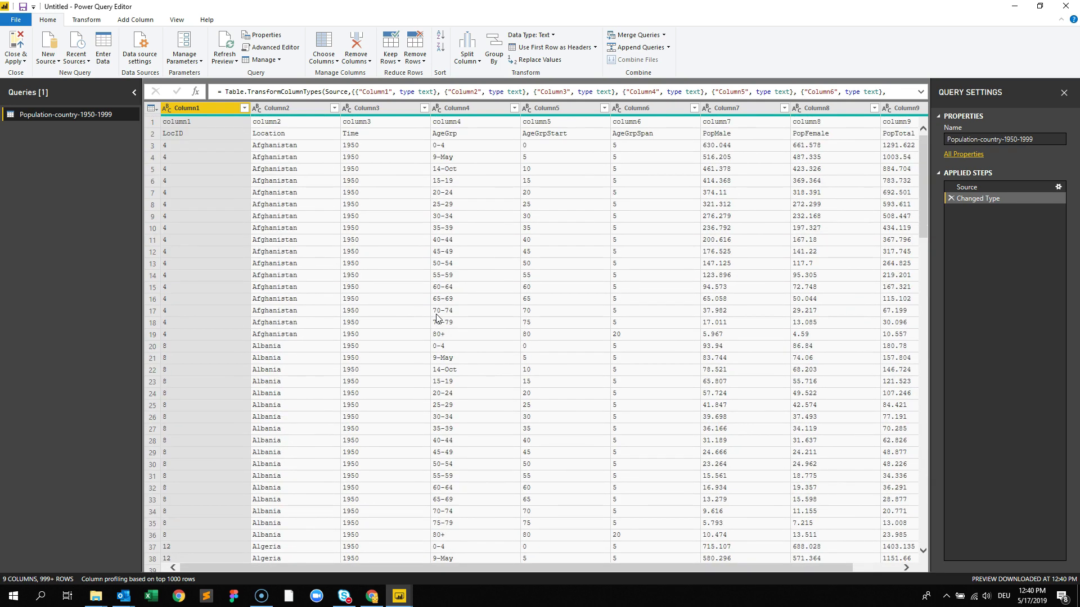
{"action": "mouse_move", "coordinate": [923, 169]}
{"action": "left_mouse_down"}
{"action": "mouse_move", "coordinate": [922, 312]}
{"action": "mouse_move", "coordinate": [920, 169]}
{"action": "left_mouse_up"}
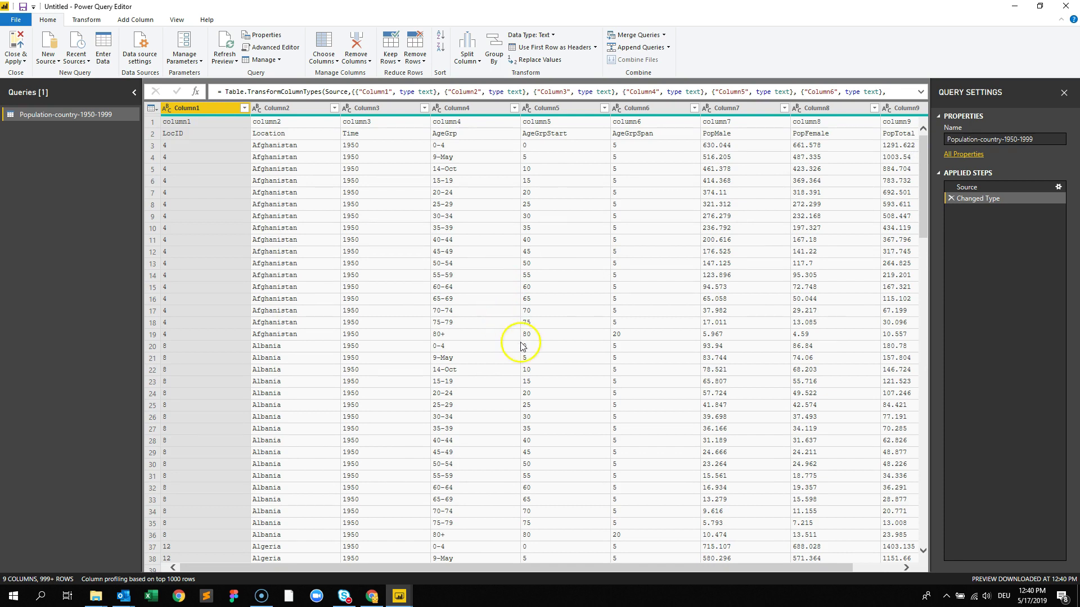
{"action": "left_click", "coordinate": [470, 111]}
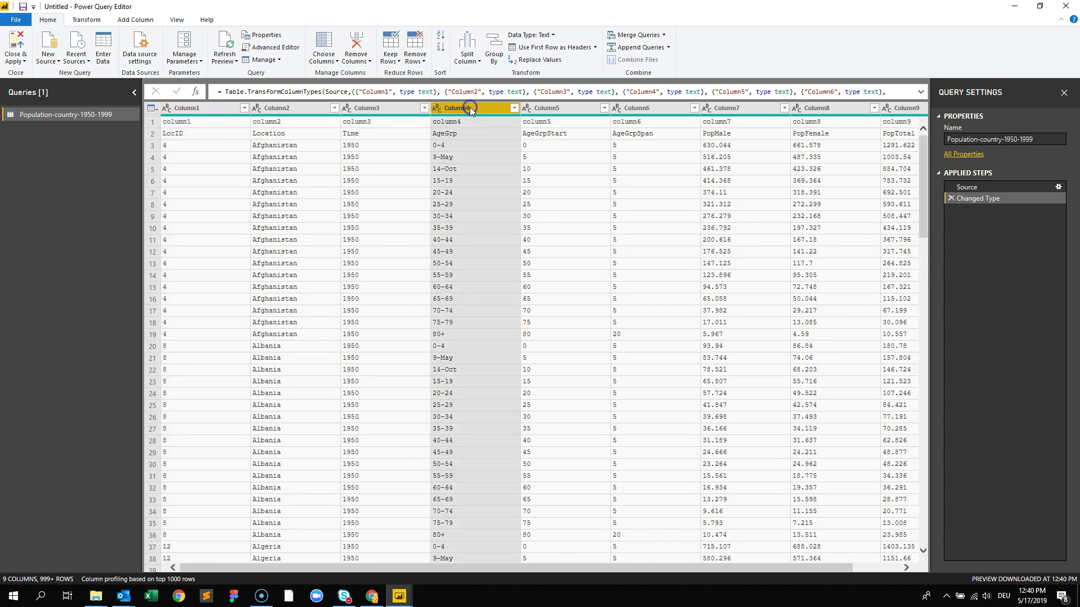
{"action": "left_click", "coordinate": [459, 181]}
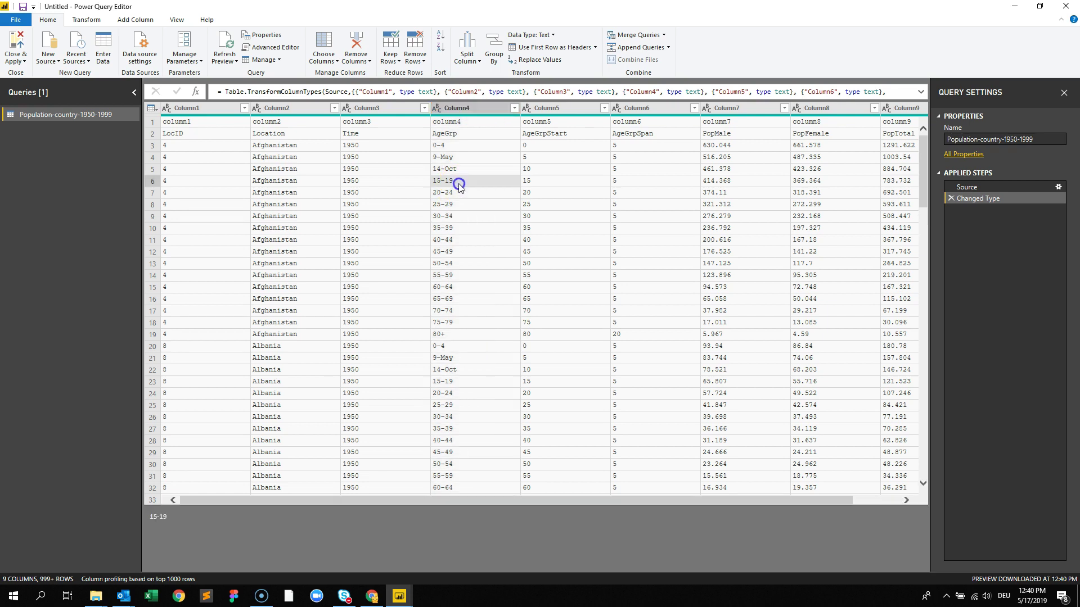
{"action": "left_click", "coordinate": [469, 134]}
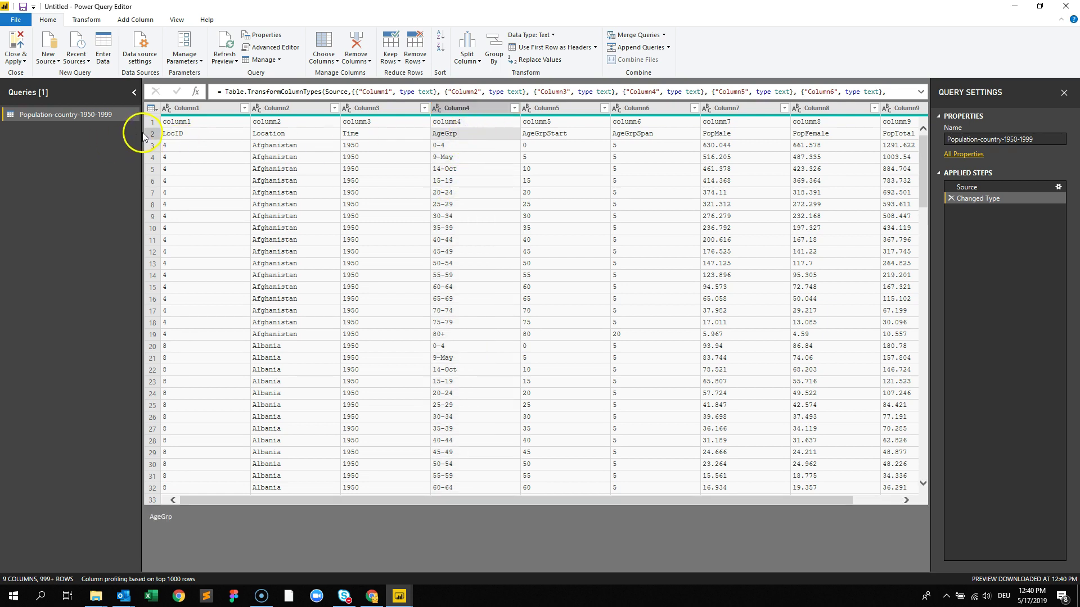
{"action": "left_click", "coordinate": [152, 135]}
{"action": "left_click", "coordinate": [178, 137]}
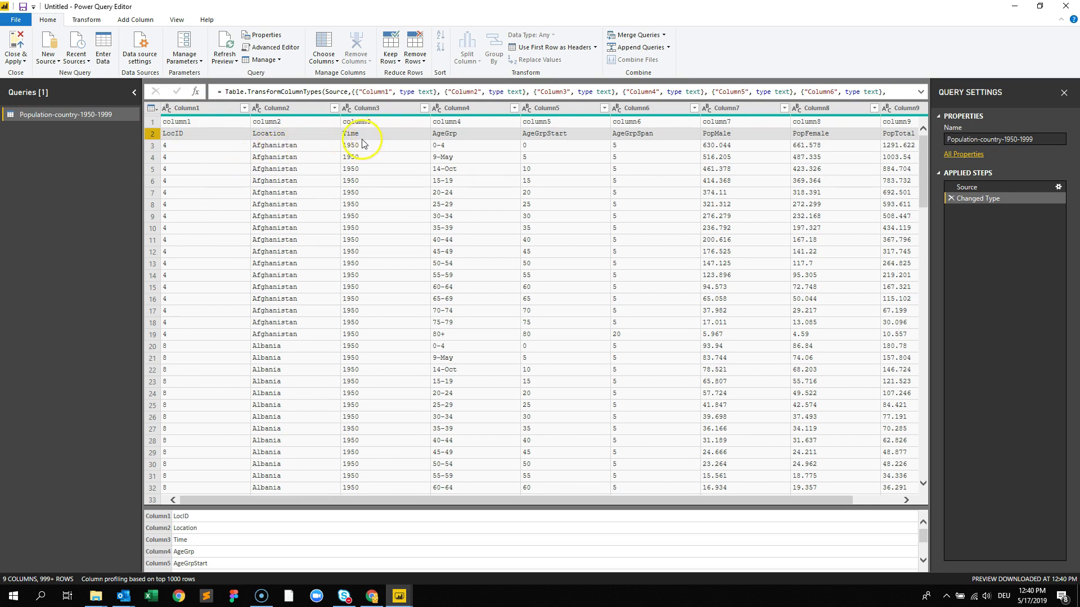
{"action": "left_click", "coordinate": [477, 112]}
{"action": "left_click", "coordinate": [456, 136]}
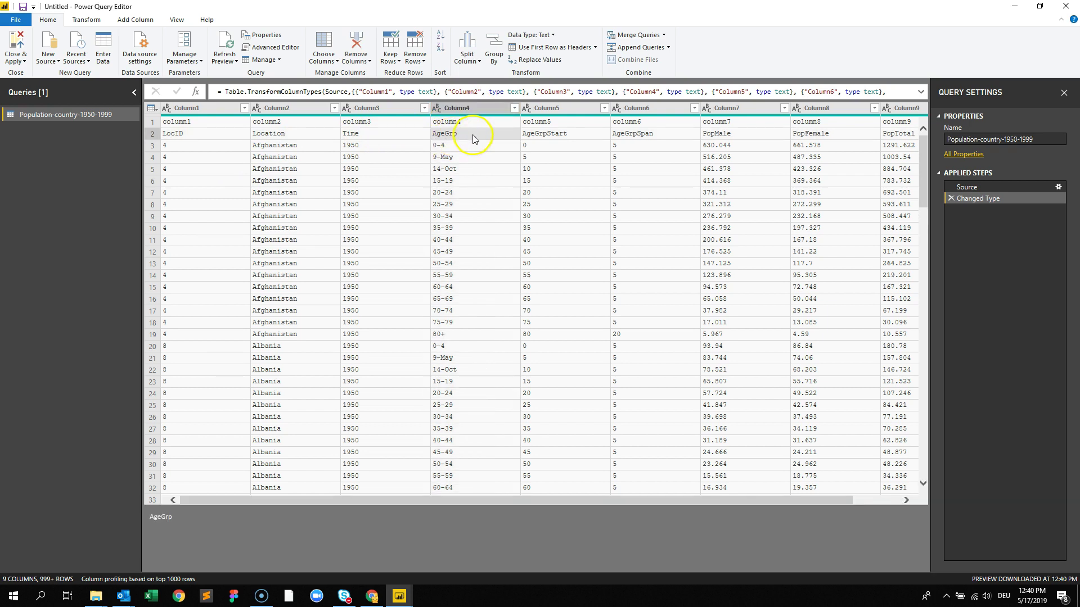
{"action": "left_click", "coordinate": [470, 178]}
{"action": "left_click", "coordinate": [466, 168]}
{"action": "left_click", "coordinate": [469, 157]}
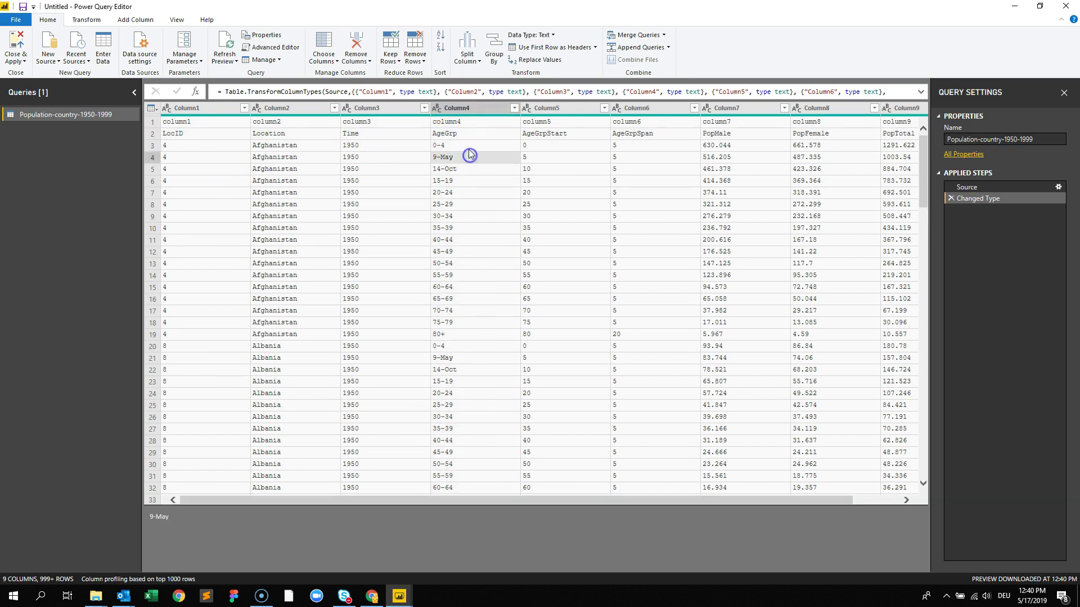
{"action": "left_click", "coordinate": [469, 148]}
{"action": "left_click", "coordinate": [448, 180]}
{"action": "left_click", "coordinate": [459, 169]}
{"action": "left_click", "coordinate": [450, 157]}
{"action": "left_click", "coordinate": [480, 160]}
{"action": "left_click_drag", "start_coordinate": [480, 185], "coordinate": [432, 175]}
Step: Open Population-country-2000-2049.csv as a Text/CSV source and confirm the preview to load it
{"action": "left_click", "coordinate": [47, 60]}
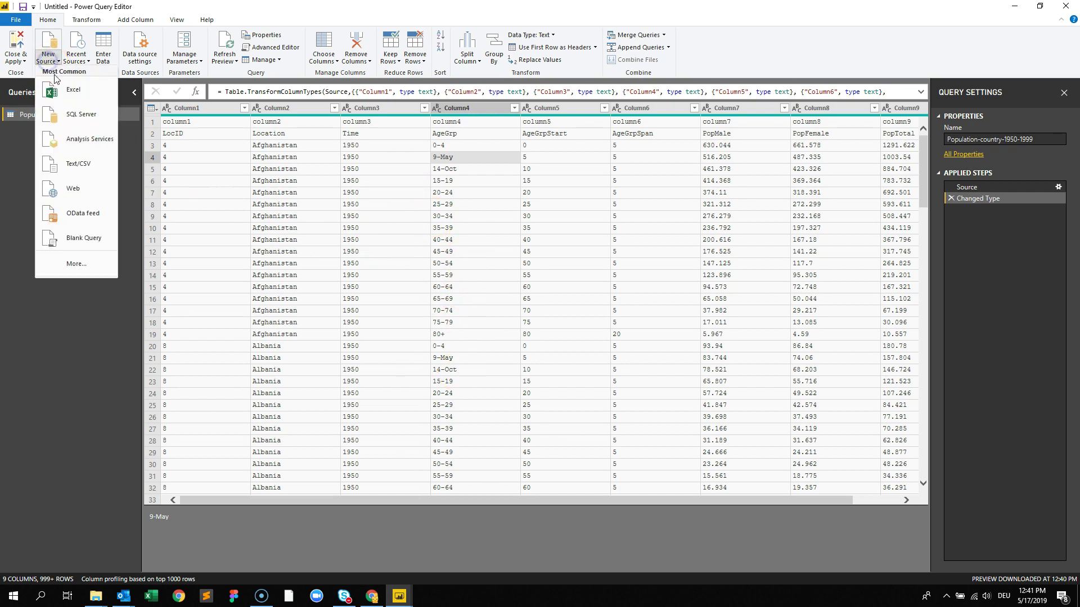
{"action": "left_click", "coordinate": [76, 164]}
{"action": "left_click", "coordinate": [337, 186]}
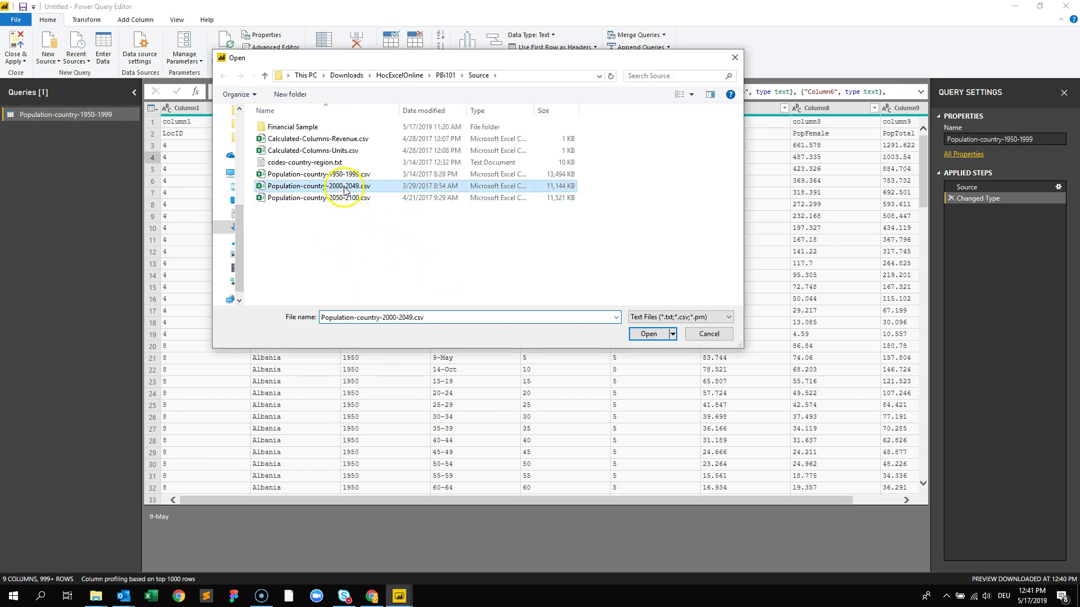
{"action": "left_click", "coordinate": [650, 334]}
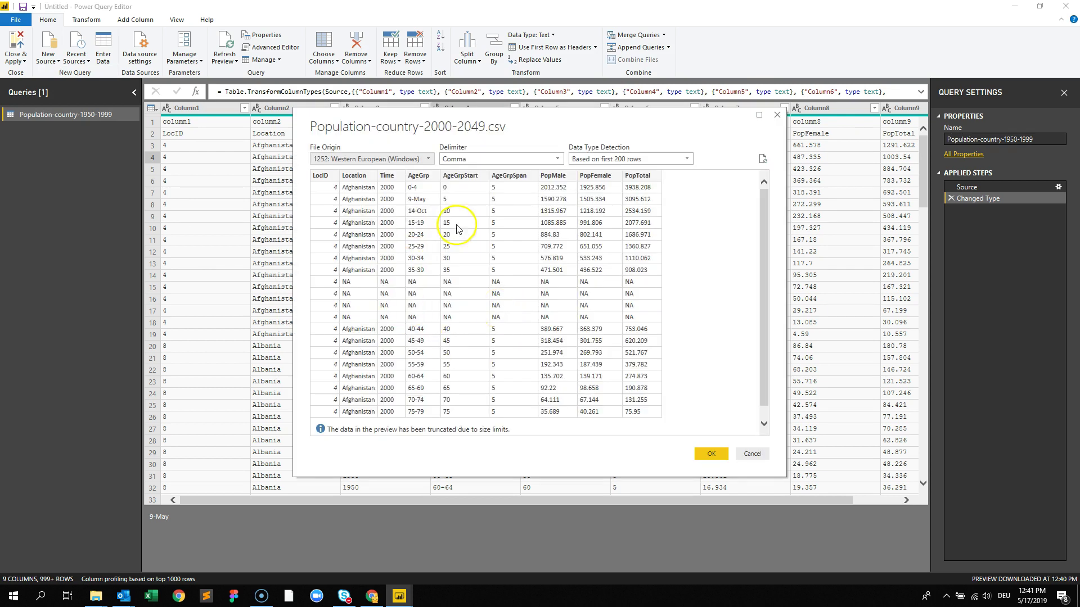
{"action": "left_click", "coordinate": [383, 282]}
{"action": "left_click", "coordinate": [436, 286]}
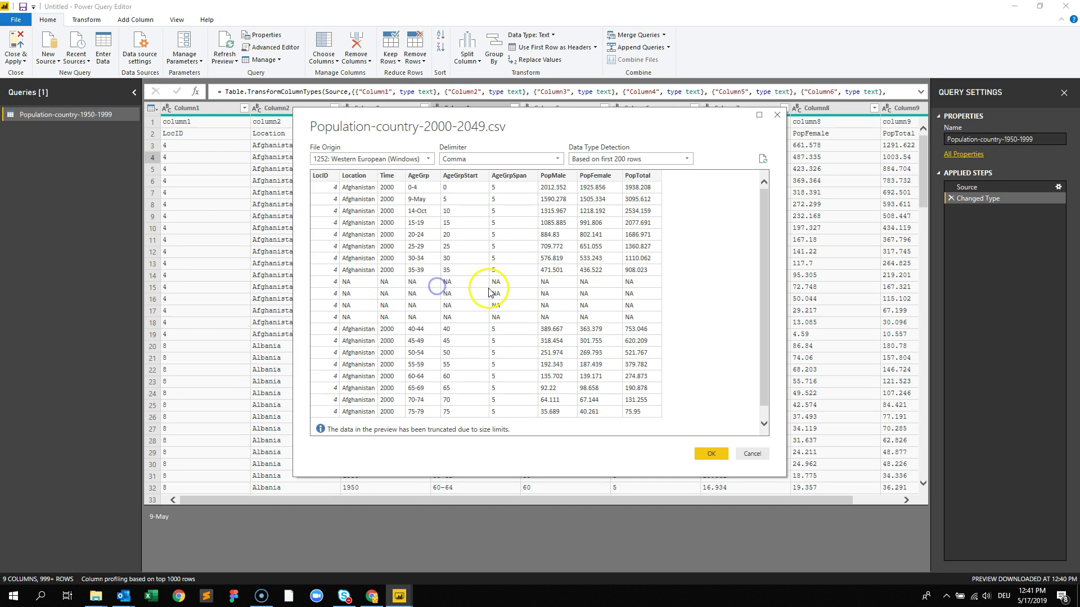
{"action": "left_click", "coordinate": [715, 457]}
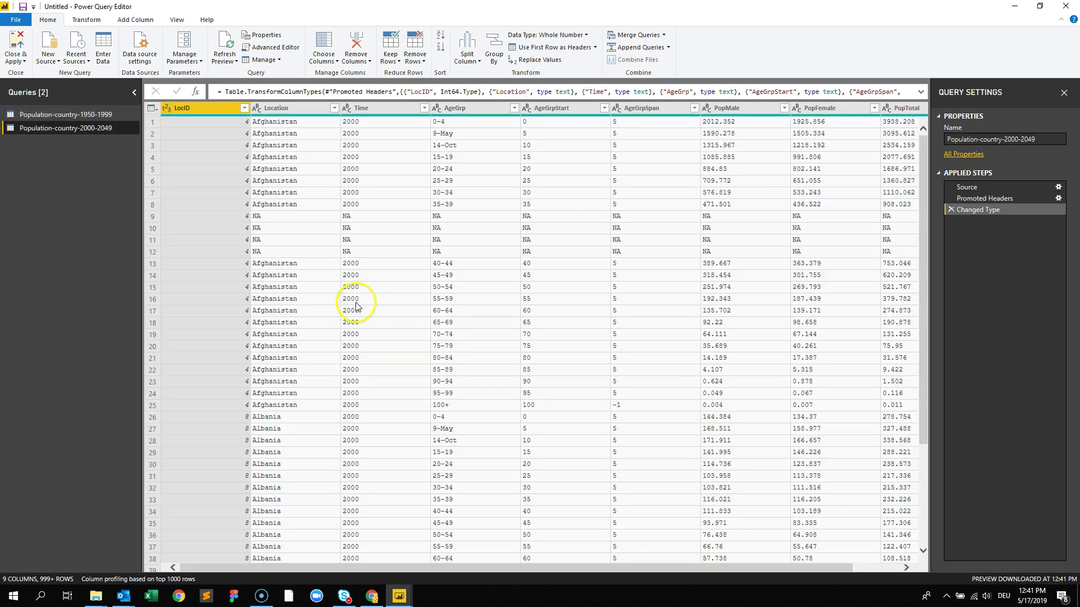
Step: Import Population-country-2050-2100.csv as a Text/CSV source and confirm the preview
{"action": "left_click", "coordinate": [48, 61]}
{"action": "left_click", "coordinate": [66, 161]}
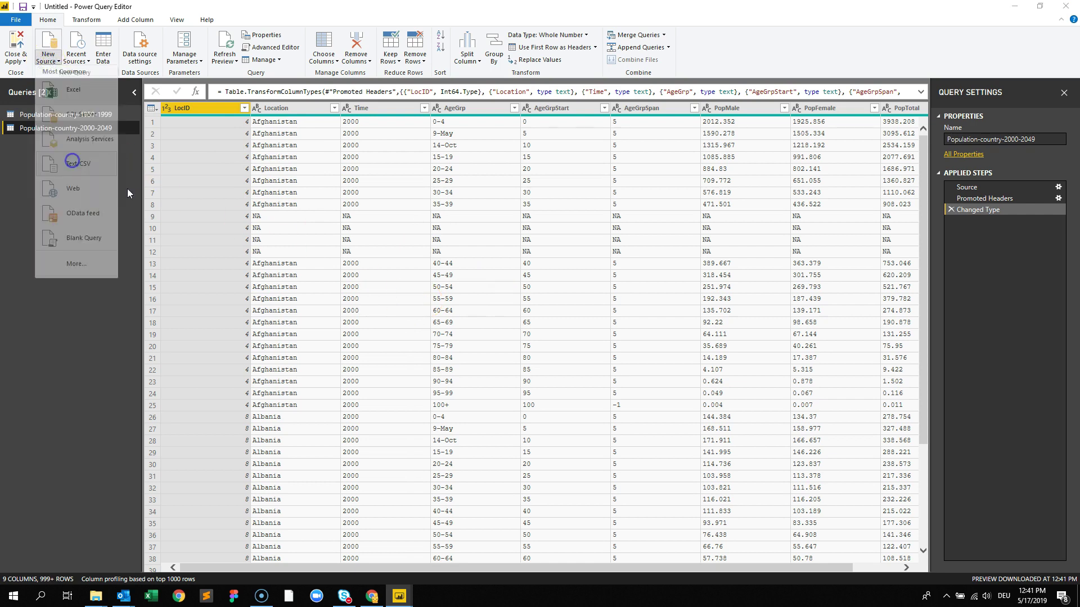
{"action": "left_click", "coordinate": [360, 200]}
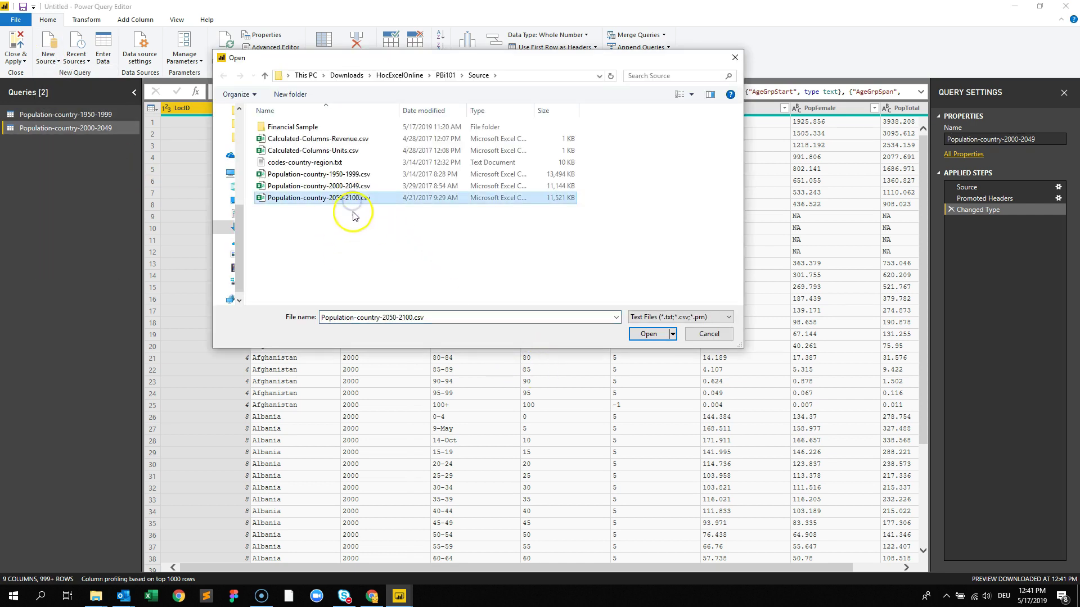
{"action": "left_click", "coordinate": [648, 334]}
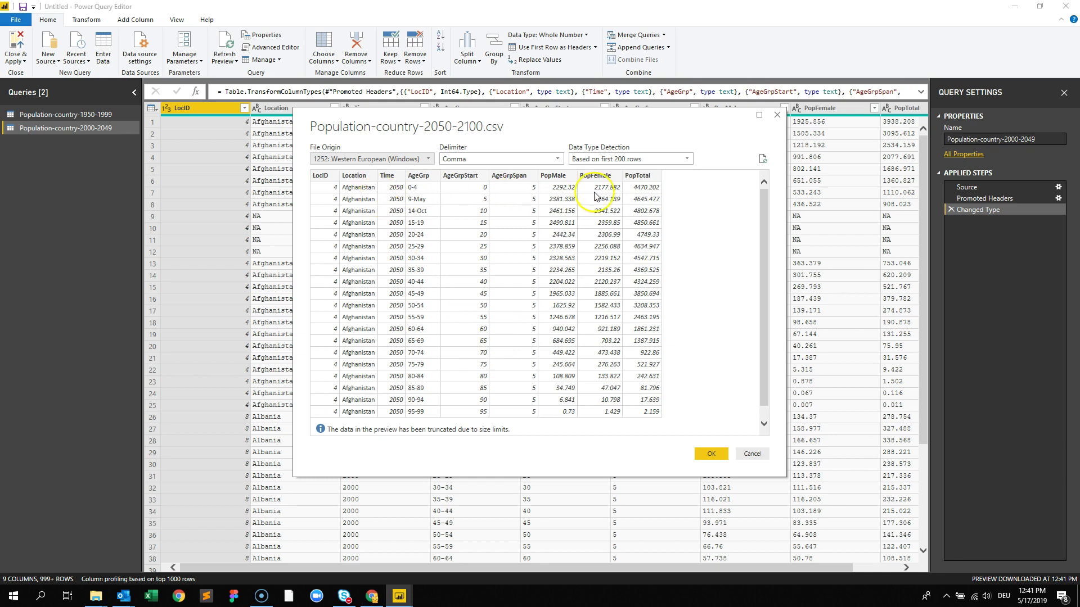
{"action": "left_click", "coordinate": [710, 453]}
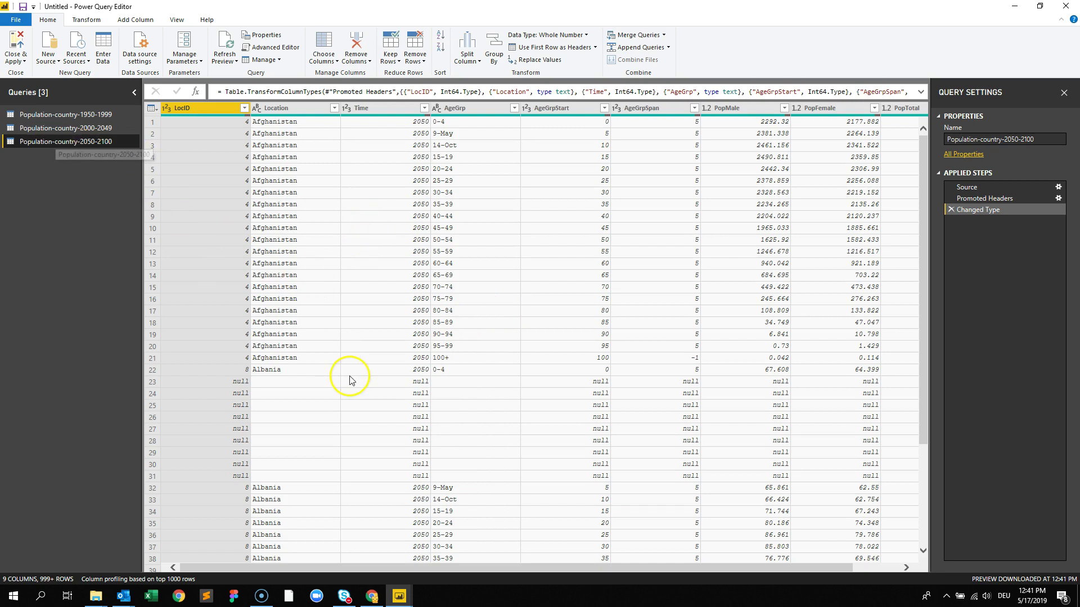
Step: Inspect the null and blank cells in rows 23-26, then return to the 1950-1999 query
{"action": "left_click", "coordinate": [152, 384]}
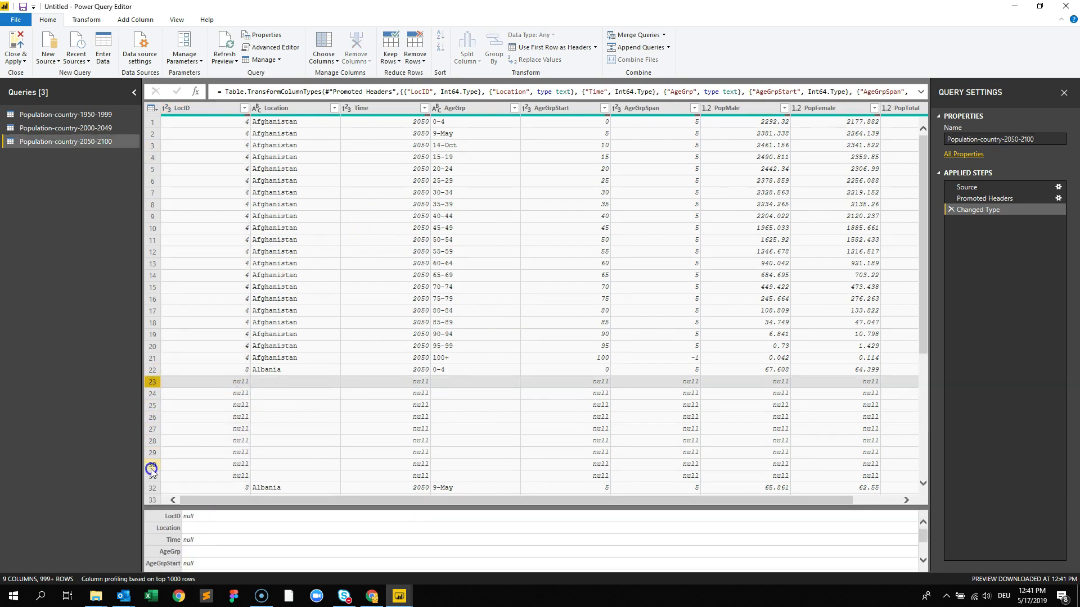
{"action": "left_click", "coordinate": [478, 411]}
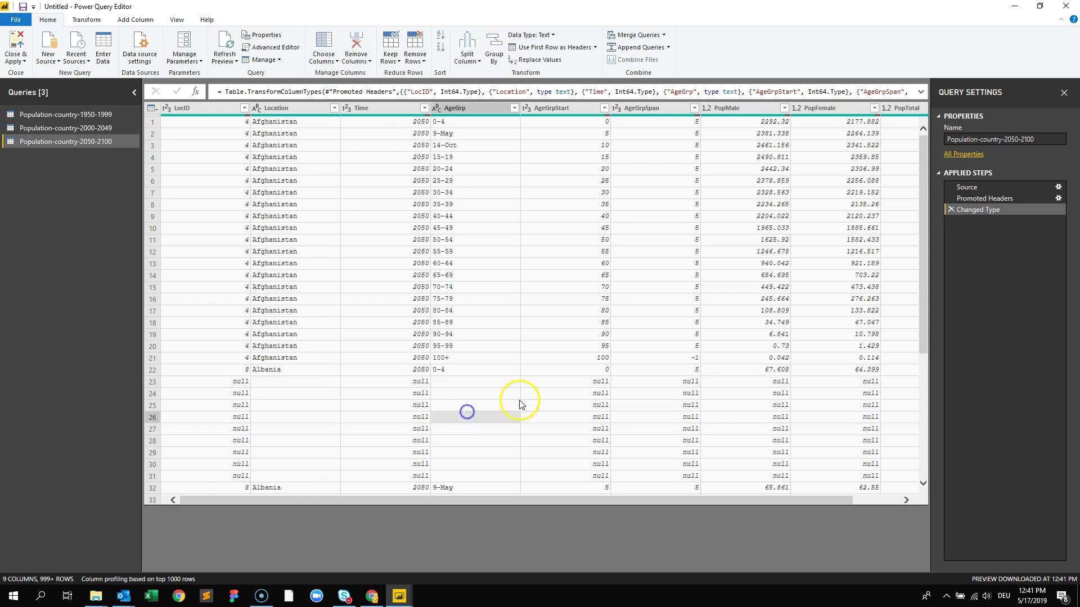
{"action": "left_click", "coordinate": [544, 415]}
{"action": "left_click", "coordinate": [507, 411]}
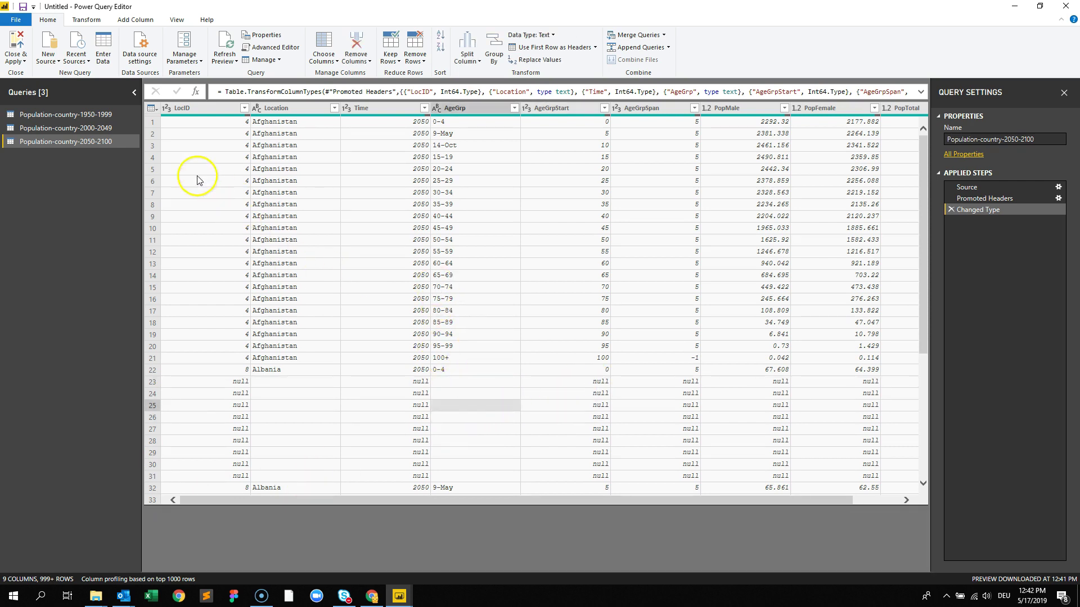
{"action": "left_click", "coordinate": [79, 129]}
{"action": "left_click", "coordinate": [75, 117]}
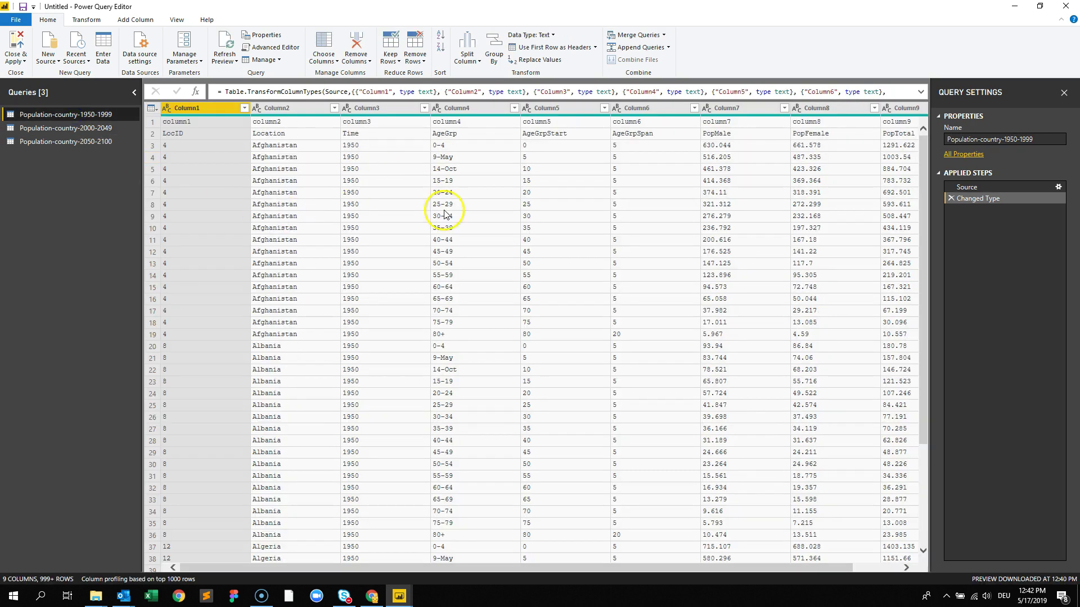